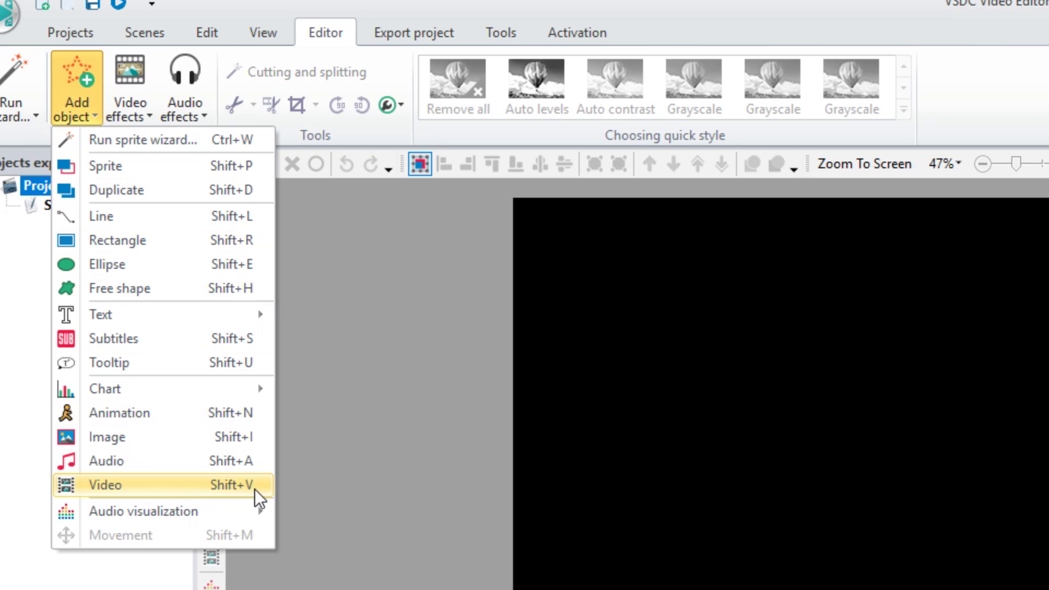
Add the Eminem - Fall.mp4 video to the scene on a new layer, starting from the cursor position
click(251, 486)
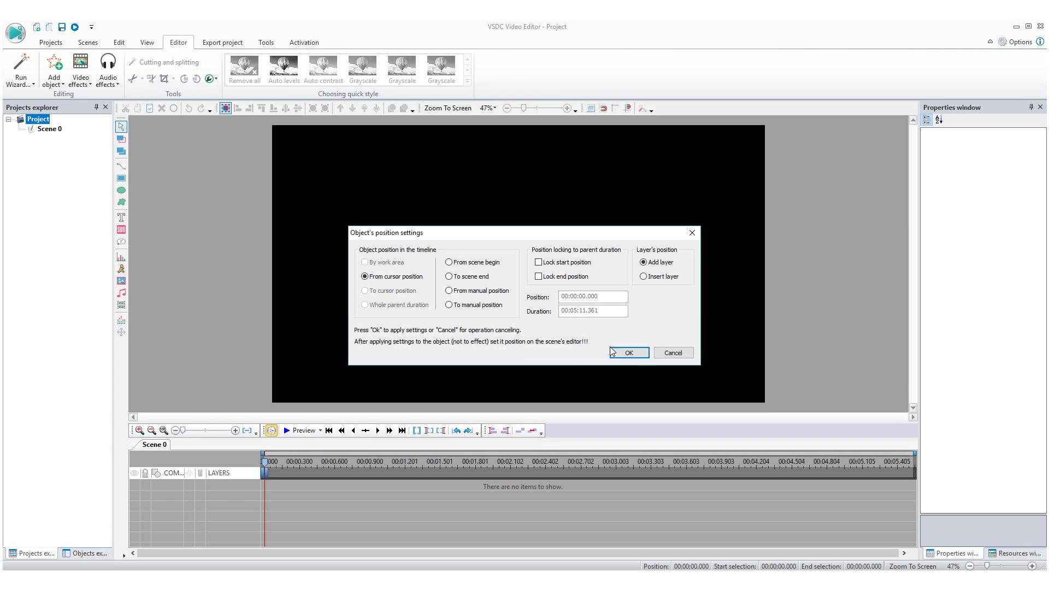
click(624, 352)
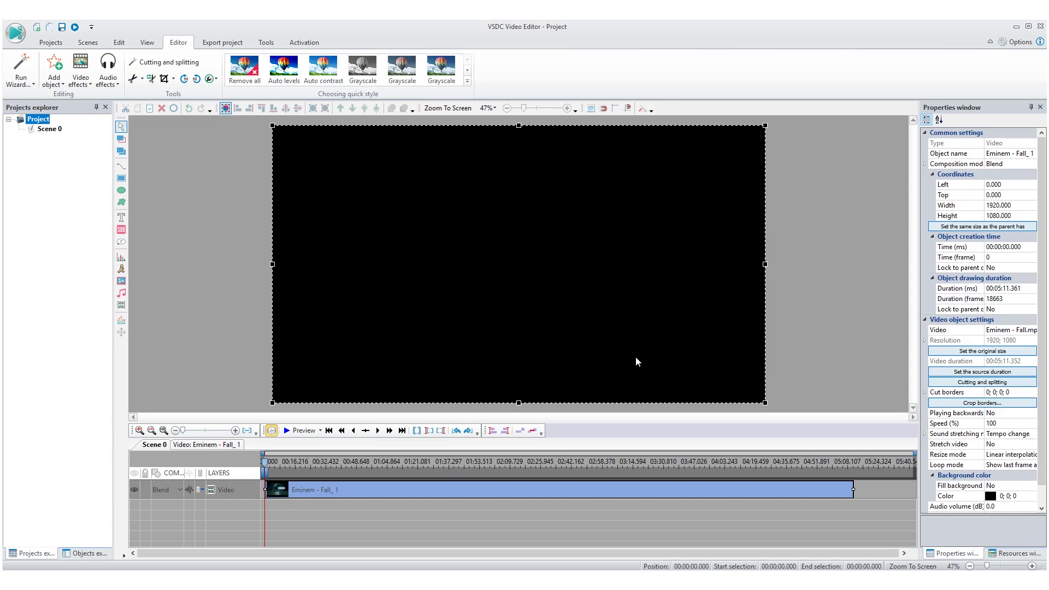
Draw a black filled circle about 511 px wide over the left half of the video, starting at 00:00:24.290
click(308, 474)
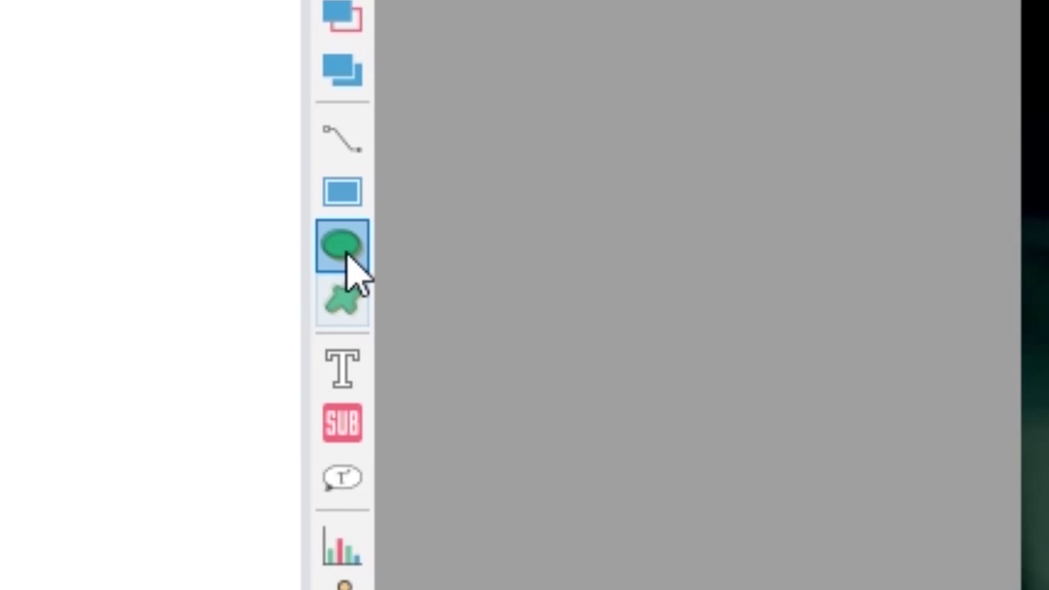
click(346, 253)
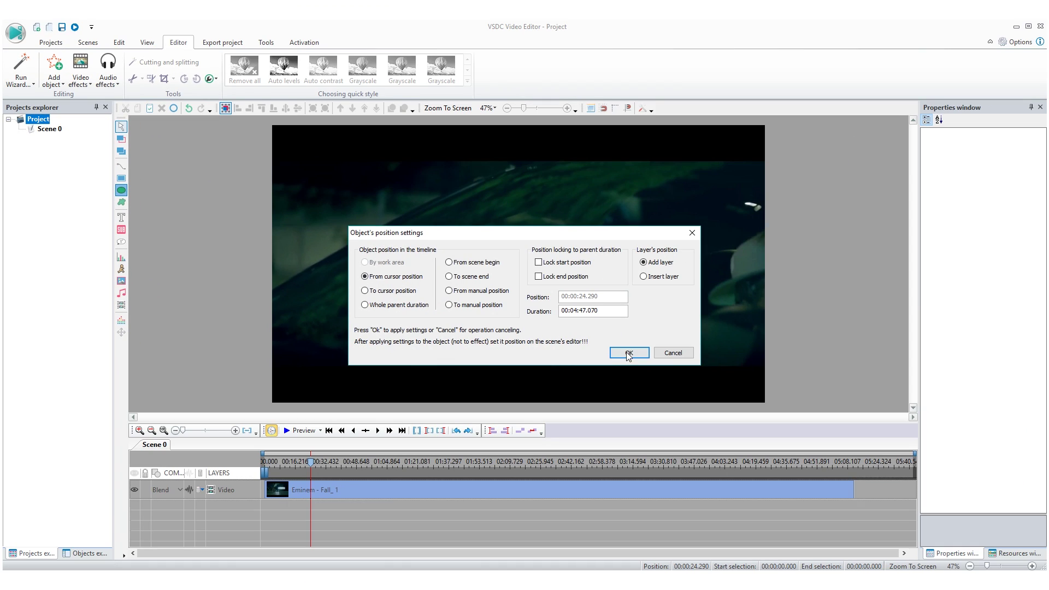
click(628, 353)
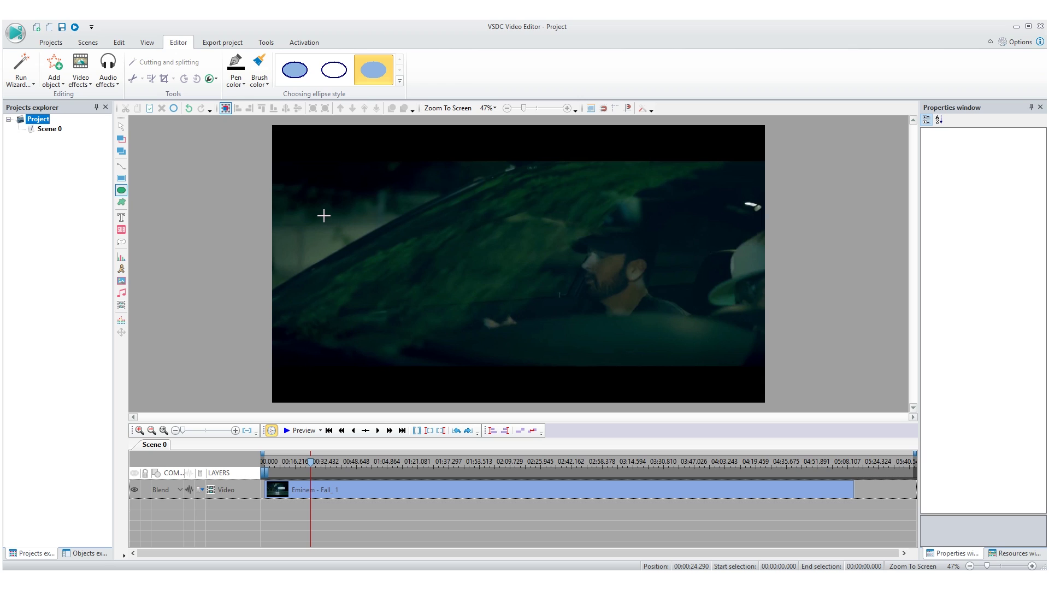
mouse_move(311, 198)
mouse_down()
mouse_move(452, 204)
mouse_move(475, 276)
mouse_move(443, 261)
mouse_move(423, 270)
mouse_up()
Insert the 2-green.mp4 video inside the ellipse object and resize it to about 1064 × 519 px, centred over the circle
double_click(423, 270)
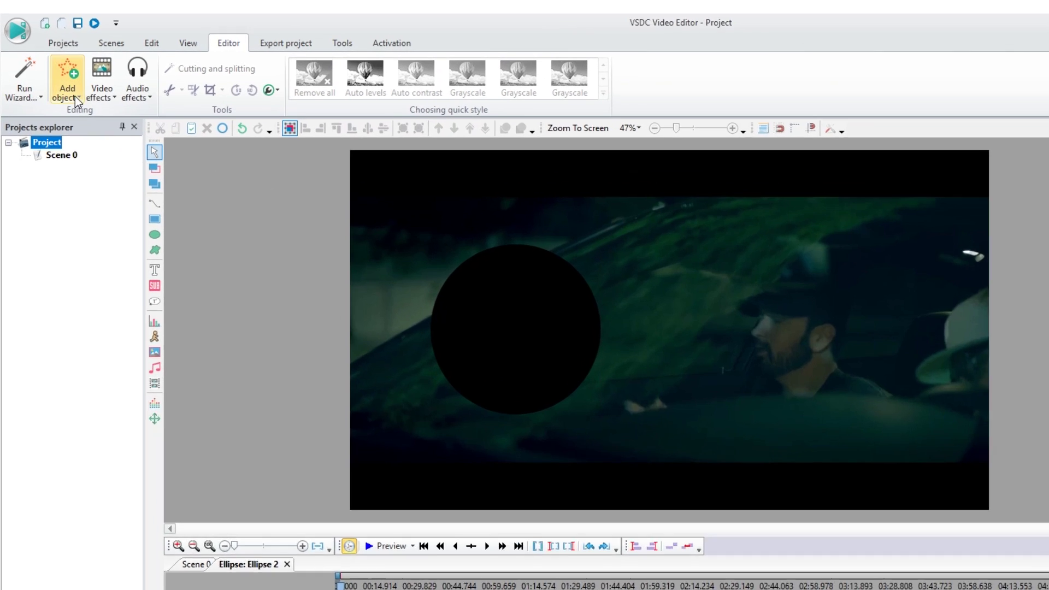
click(55, 71)
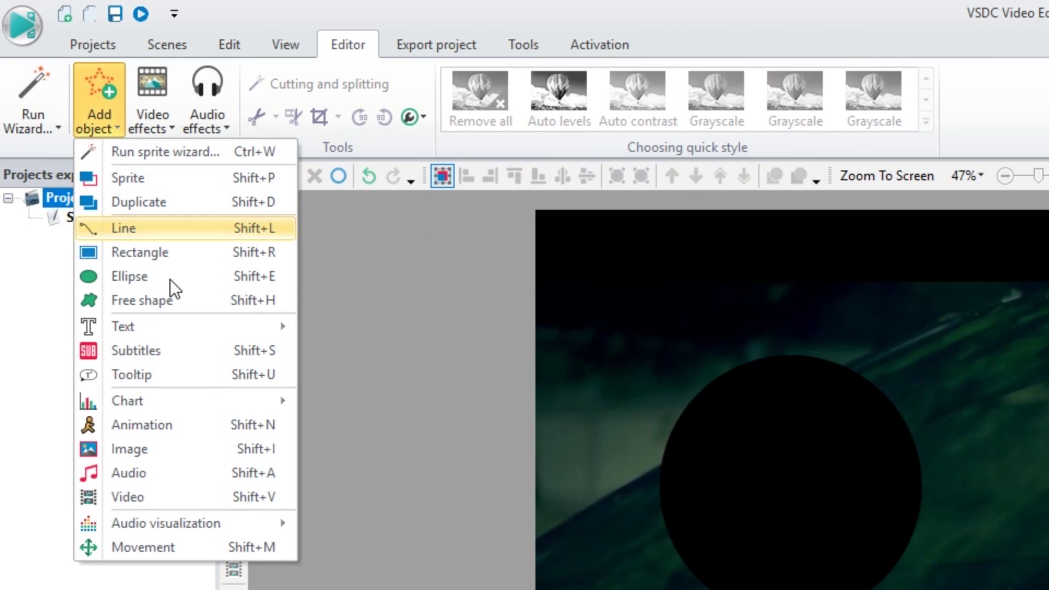
click(248, 499)
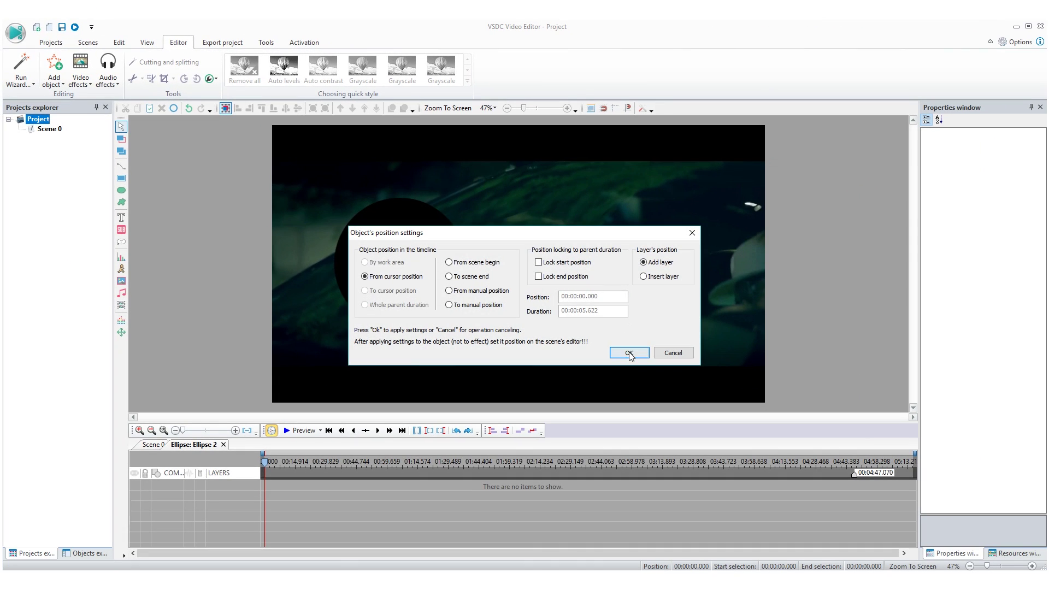
click(630, 355)
drag(467, 330, 596, 332)
drag(505, 266, 445, 267)
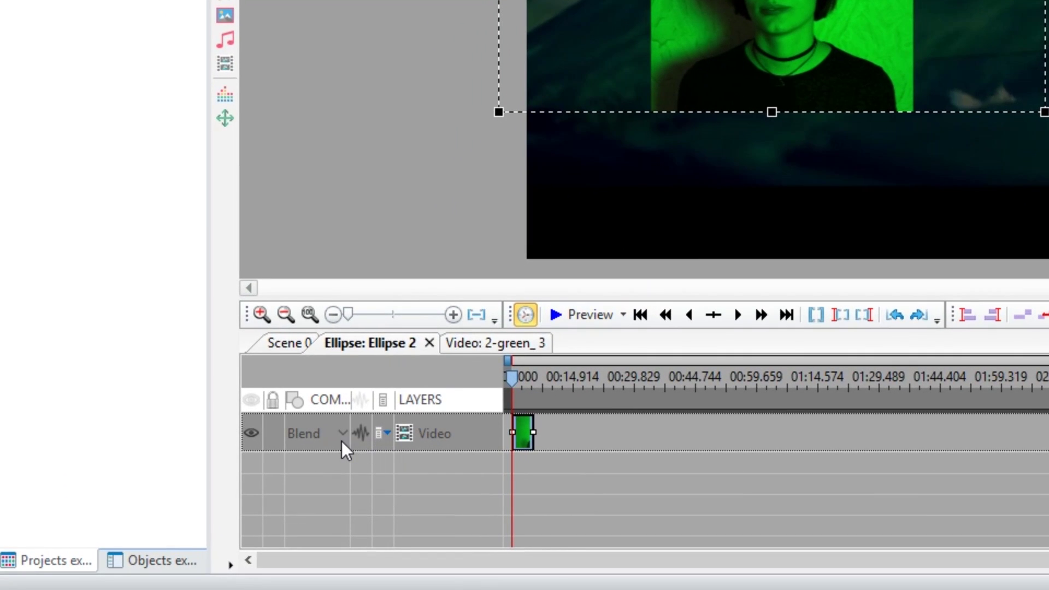
Set the composition mode of the nested 2-green video to Source in and stretch its frame slightly upward
click(342, 441)
click(476, 150)
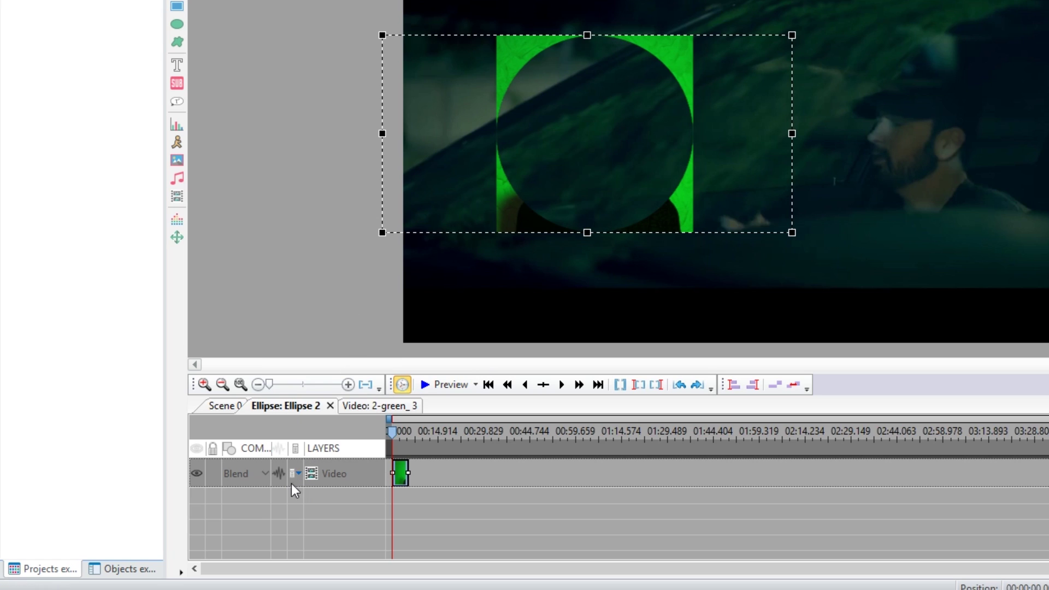
click(260, 477)
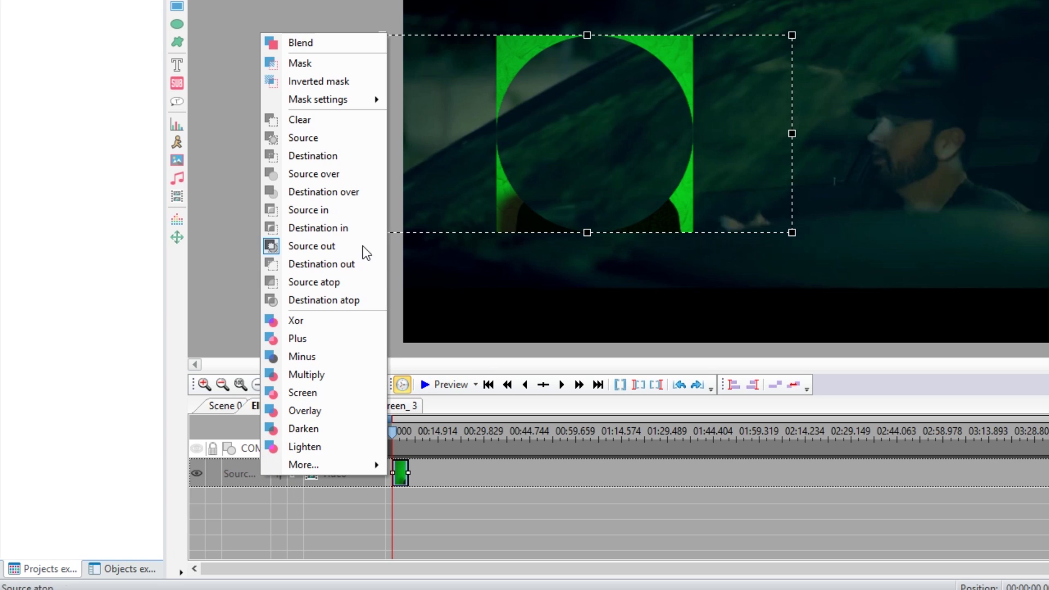
click(342, 212)
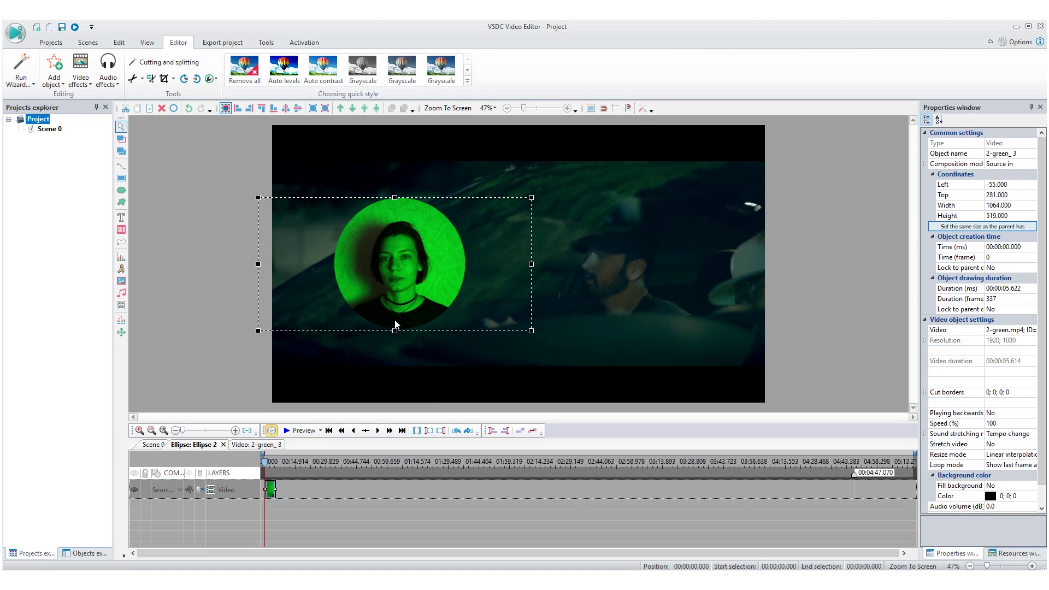
drag(395, 198, 395, 185)
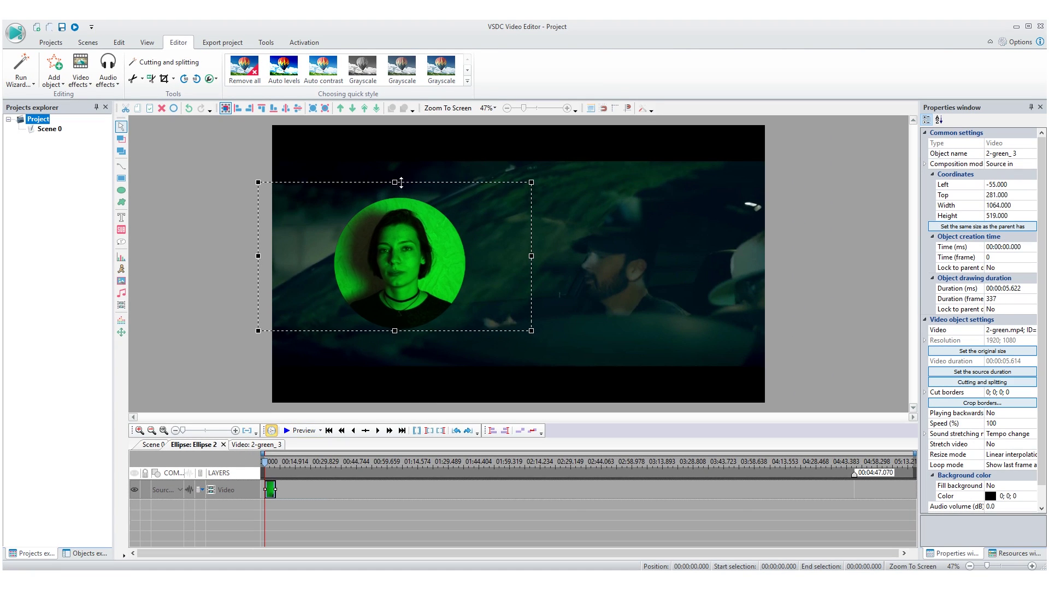
Return to Scene 0 and shorten the ellipse on the timeline to a duration of about 5.5 seconds
click(156, 445)
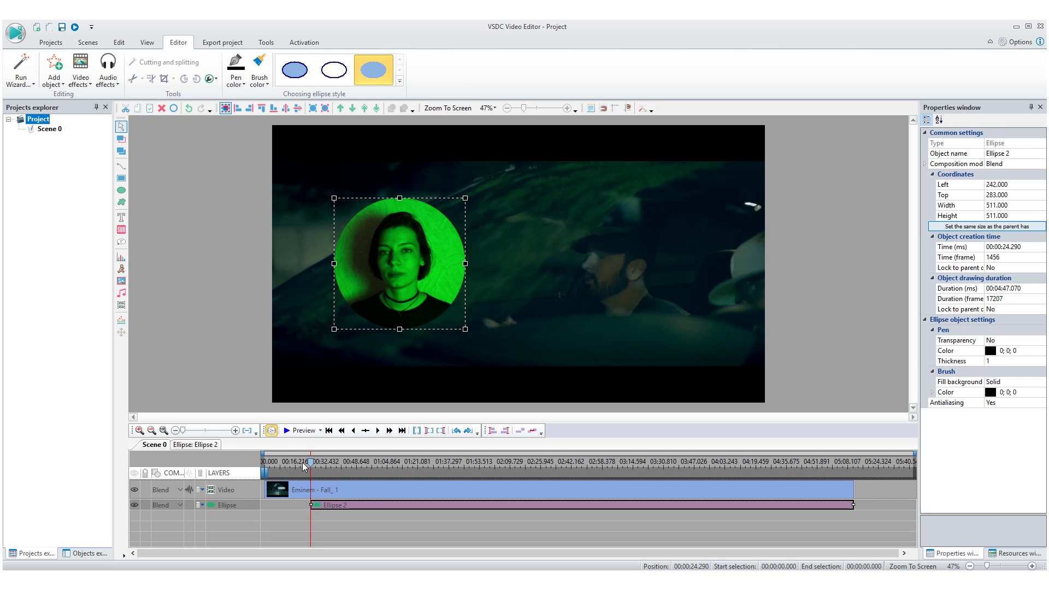
click(321, 462)
drag(801, 508, 328, 511)
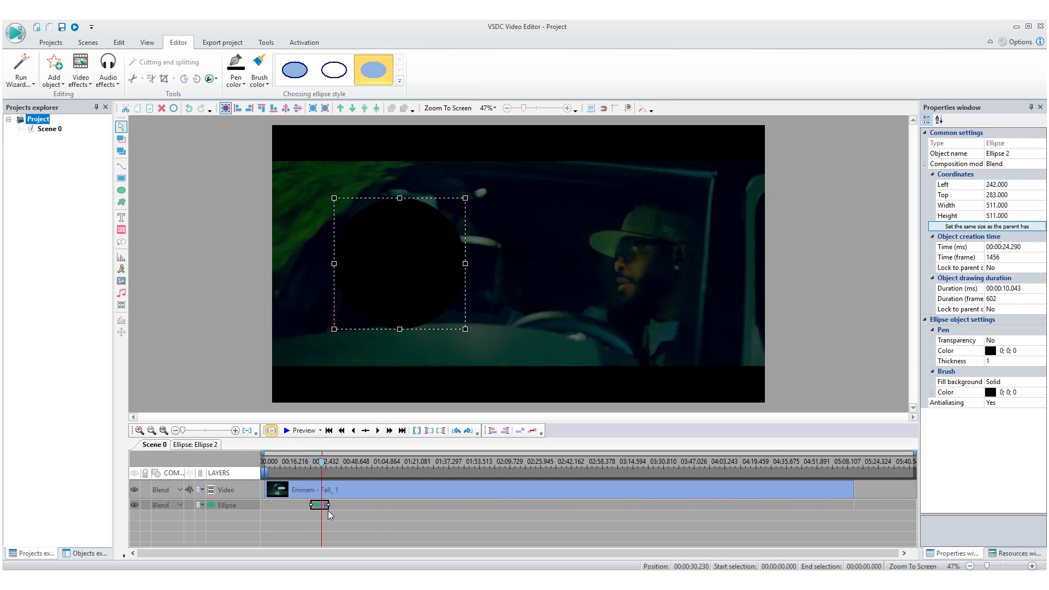
drag(184, 433, 212, 433)
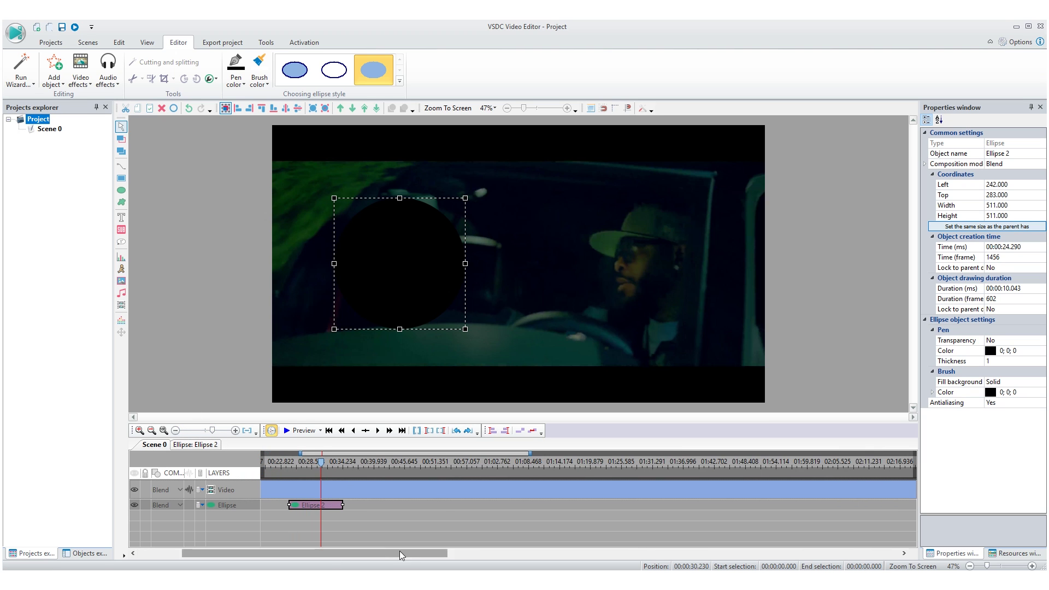
Add the Wow-Speech-Bubble image to the scene on a new layer, starting at 00:00:27.310
click(412, 469)
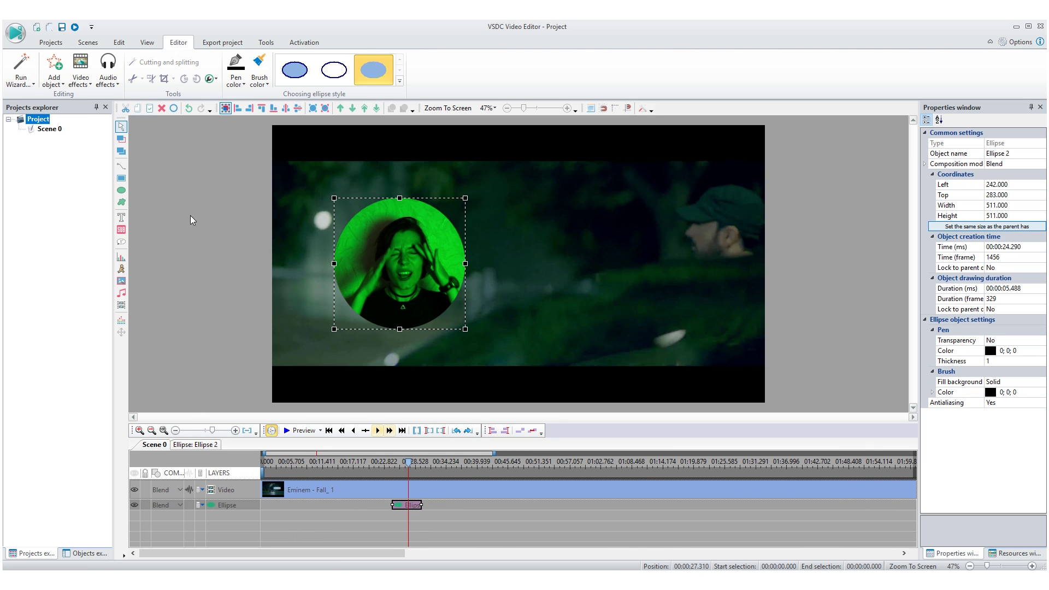
click(54, 80)
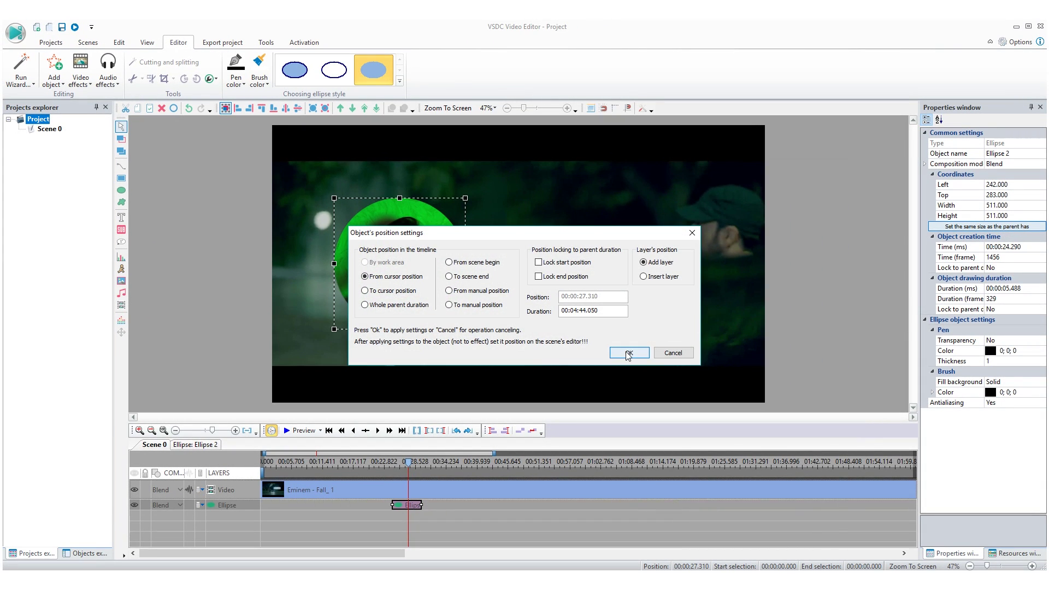
click(629, 353)
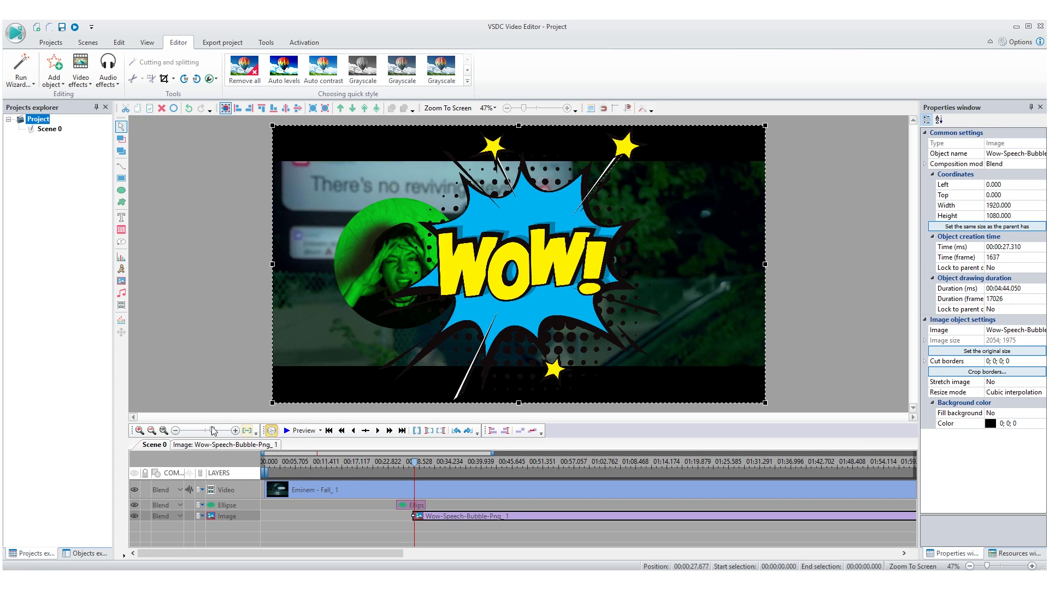
Shorten the speech bubble image on the timeline to a duration of about 2.9 seconds
drag(213, 431, 183, 431)
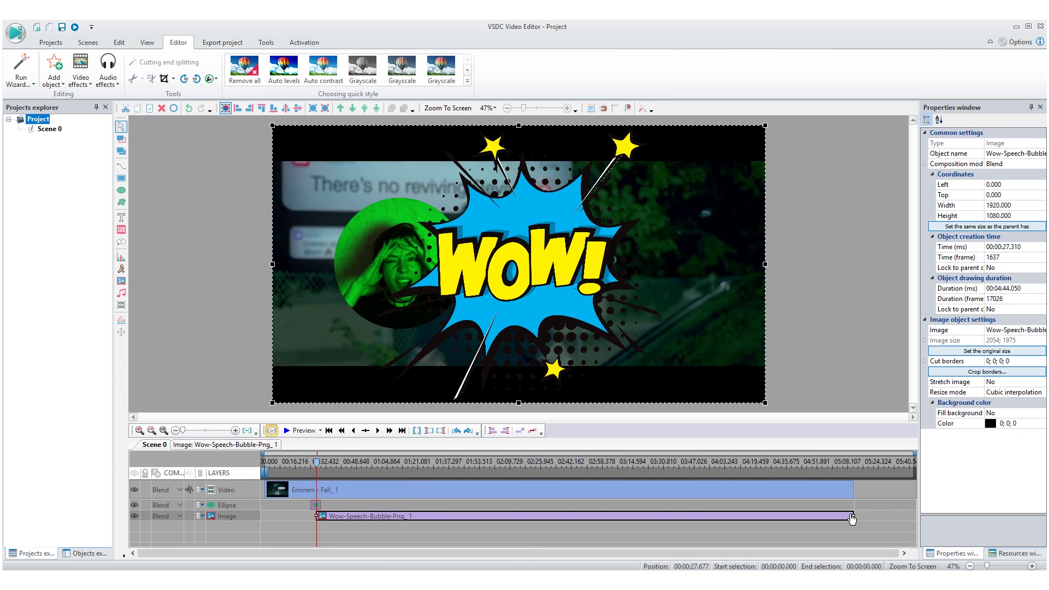
drag(835, 516, 325, 516)
scroll(533, 470, up, 5)
Add a Zoom transform inside the speech bubble image and place it at the start of the image's timeline
double_click(537, 518)
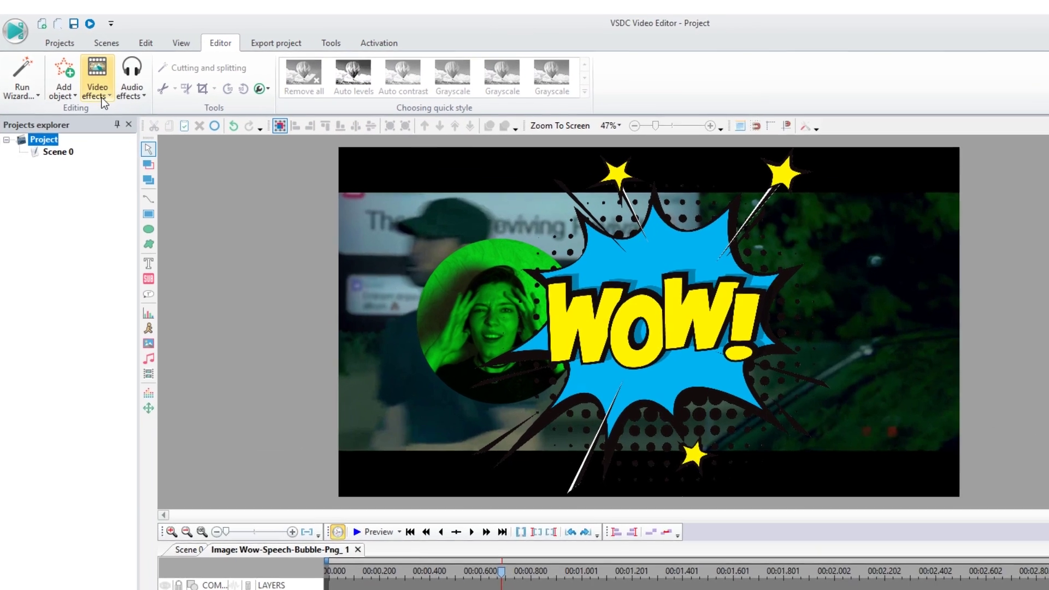
click(81, 70)
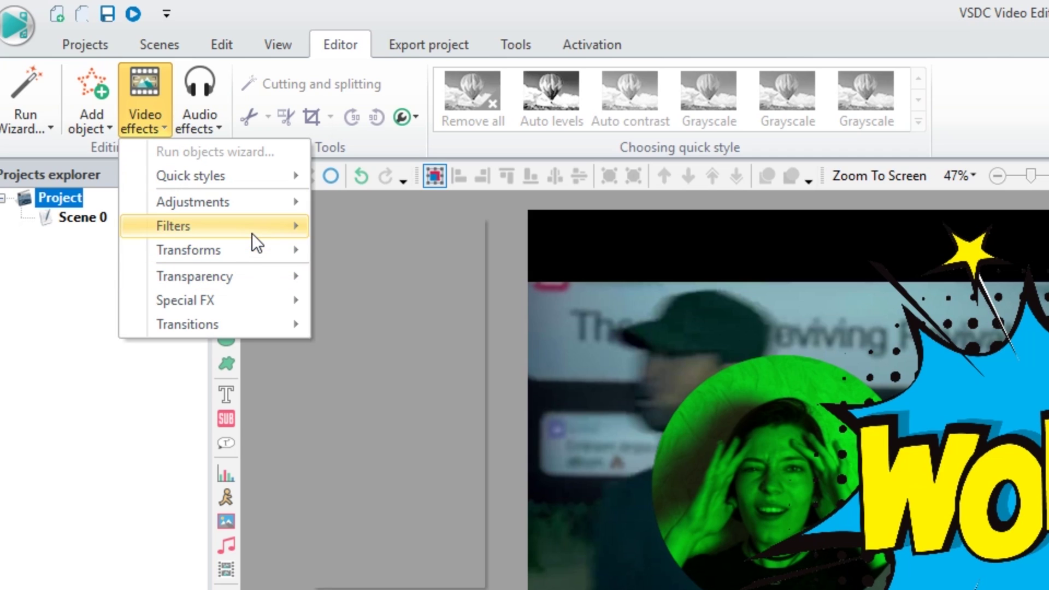
mouse_move(254, 252)
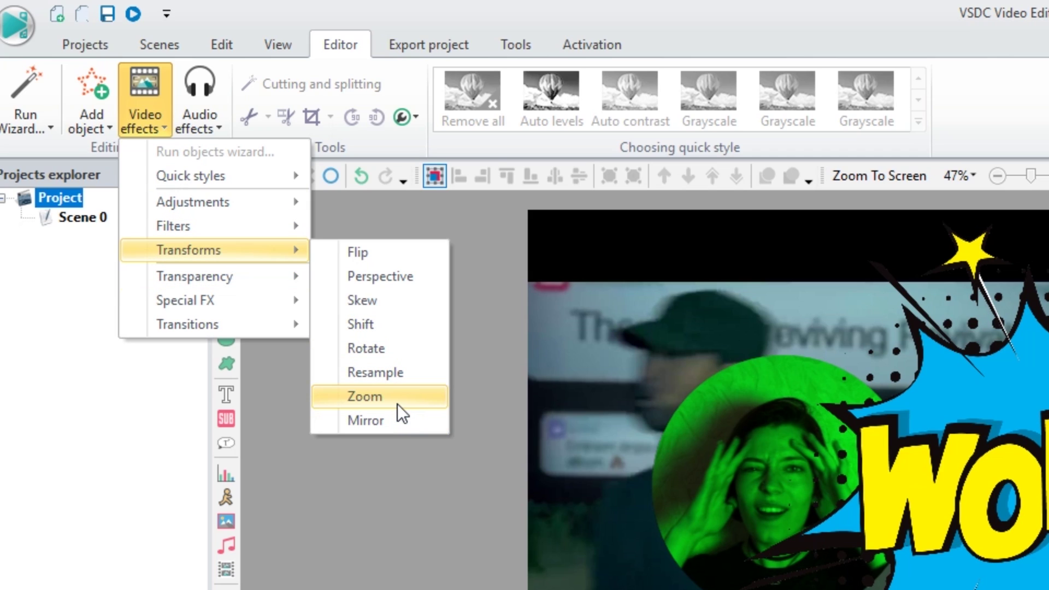
click(398, 403)
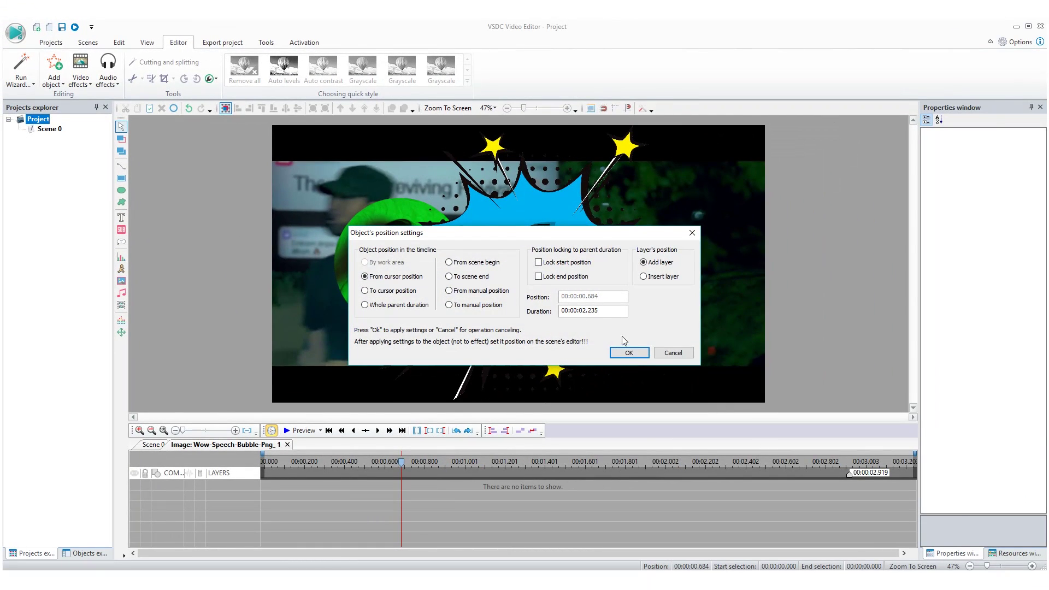
click(628, 353)
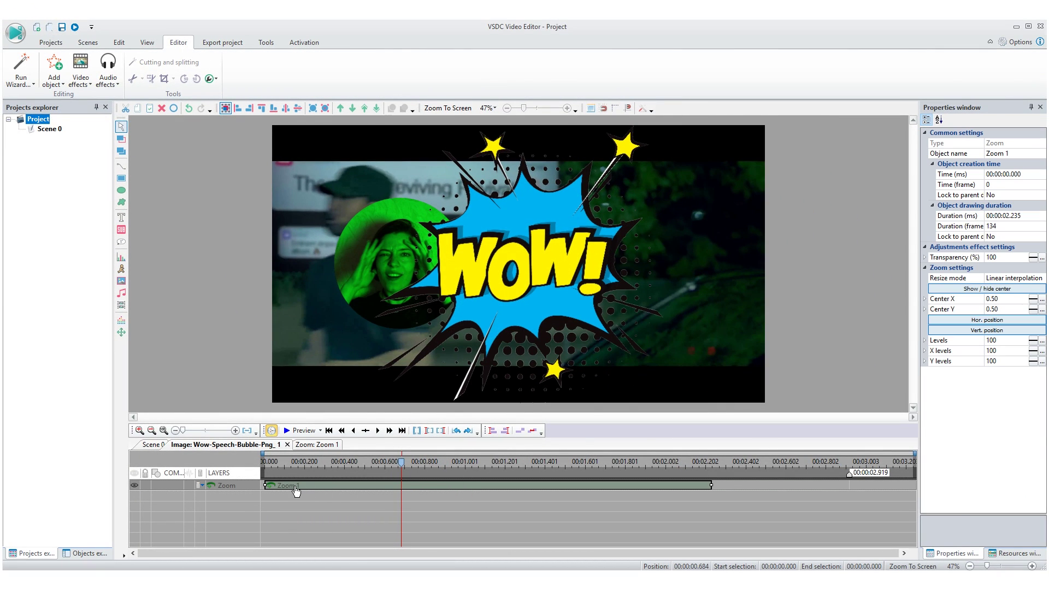
Make the Zoom effect's Levels change linearly from 0 to 100
click(1034, 341)
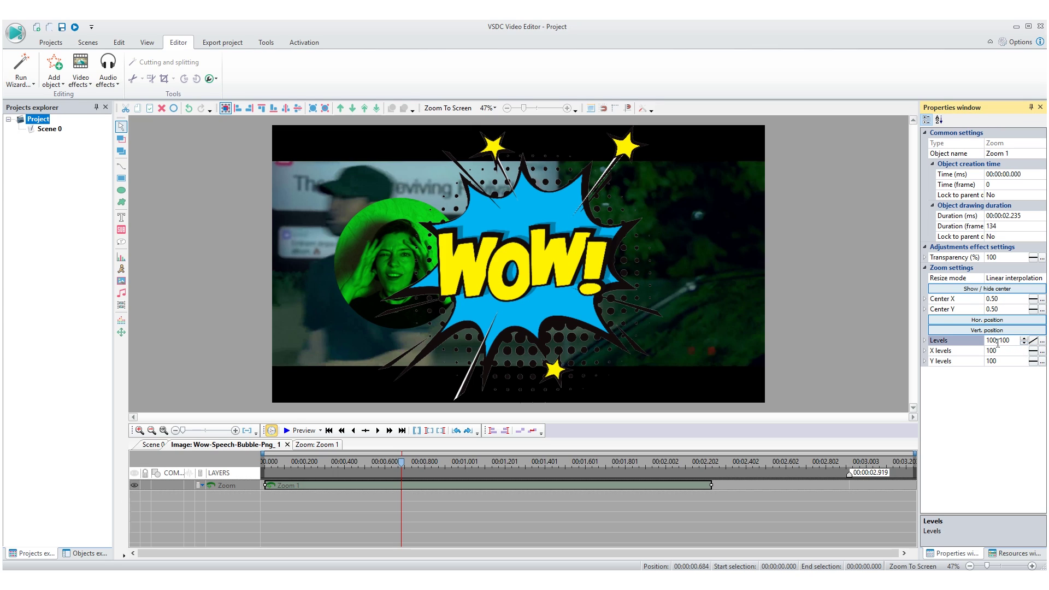
text(0)
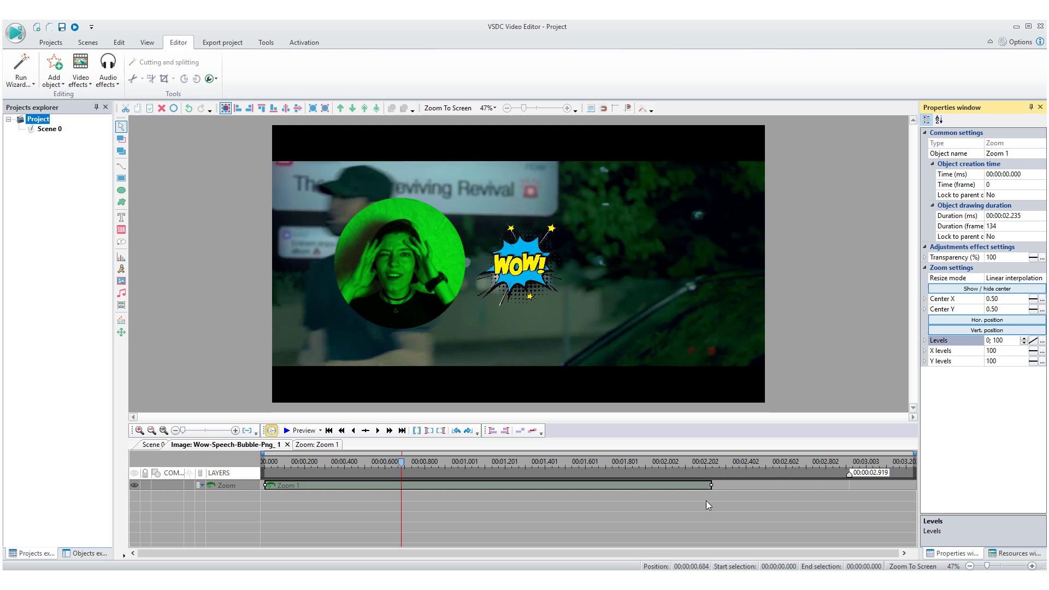
click(763, 433)
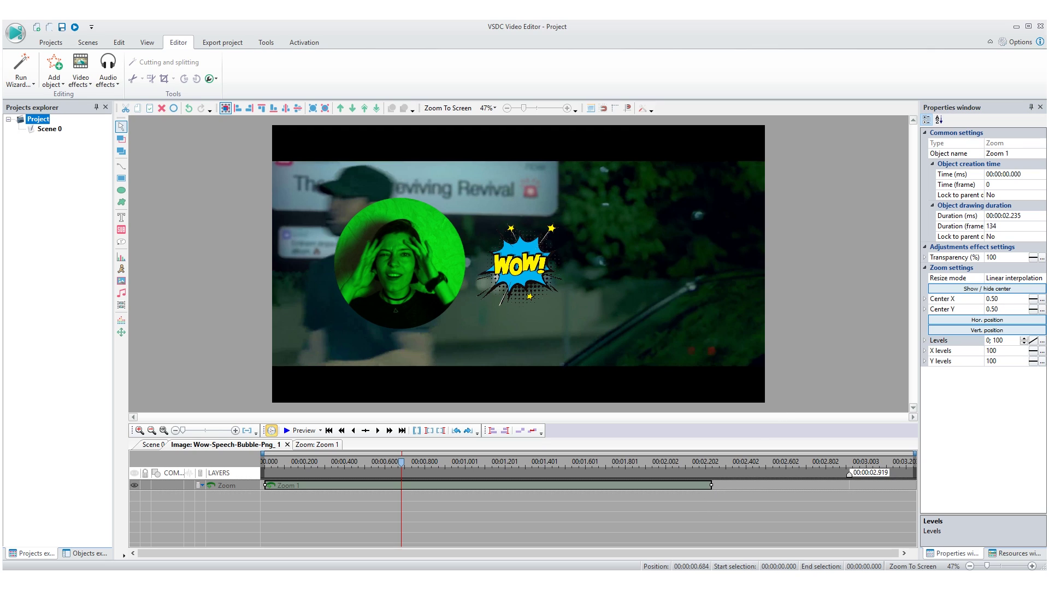
Set the Zoom effect's drawing duration to 00:00:00.400
click(1009, 216)
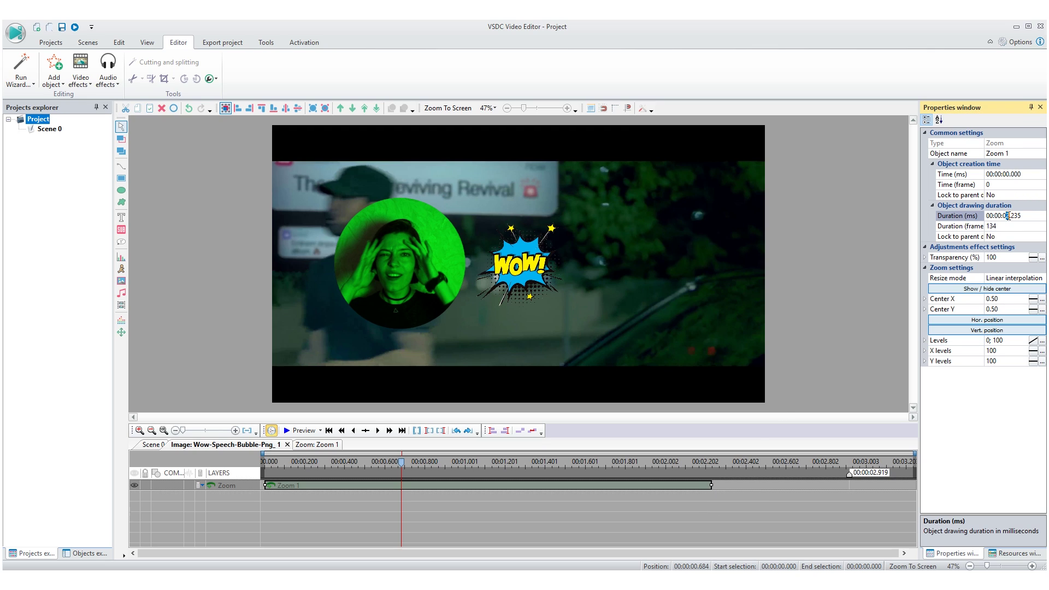
text(400)
key(Return)
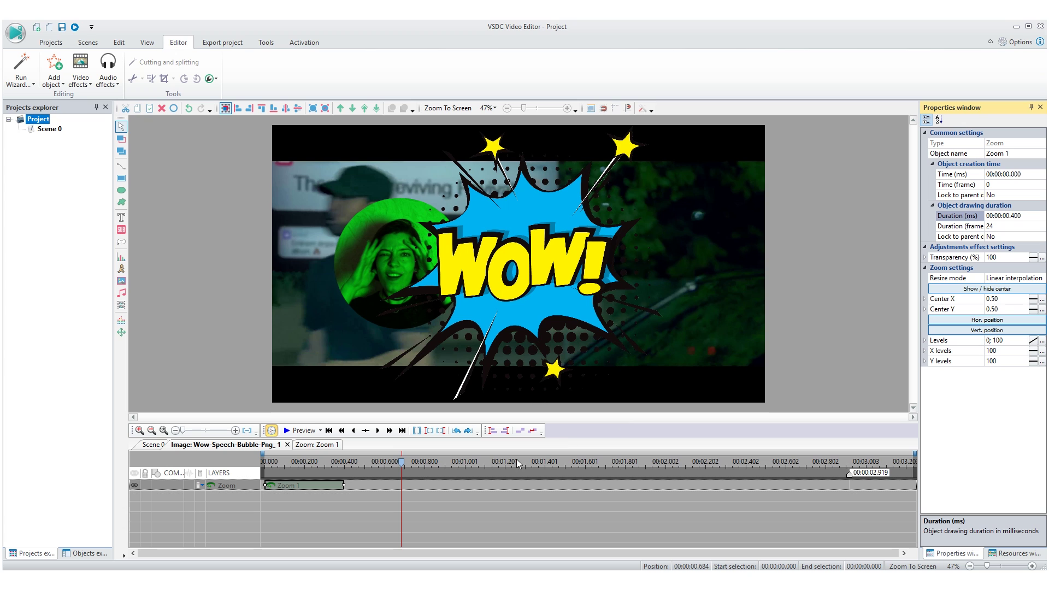
Add a second Zoom transform to the speech bubble image on a new layer, starting at 00:00:00.700
click(405, 465)
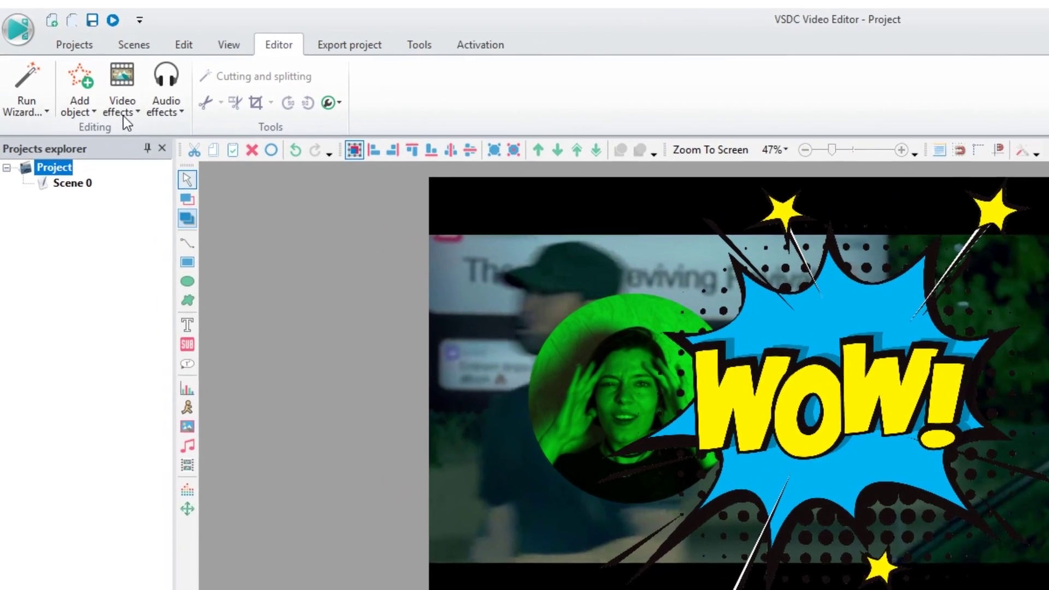
click(86, 83)
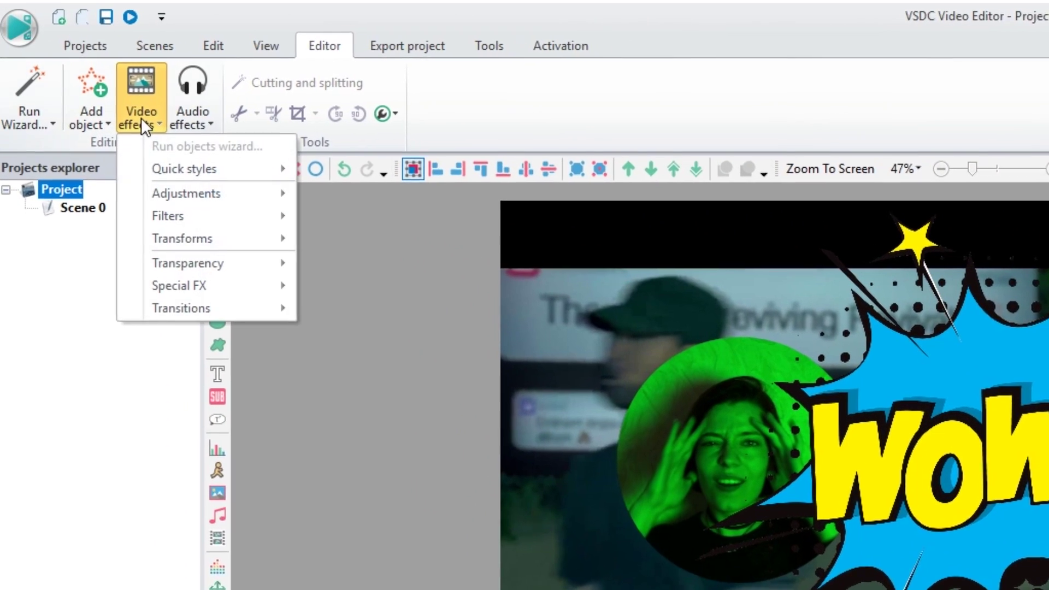
mouse_move(221, 248)
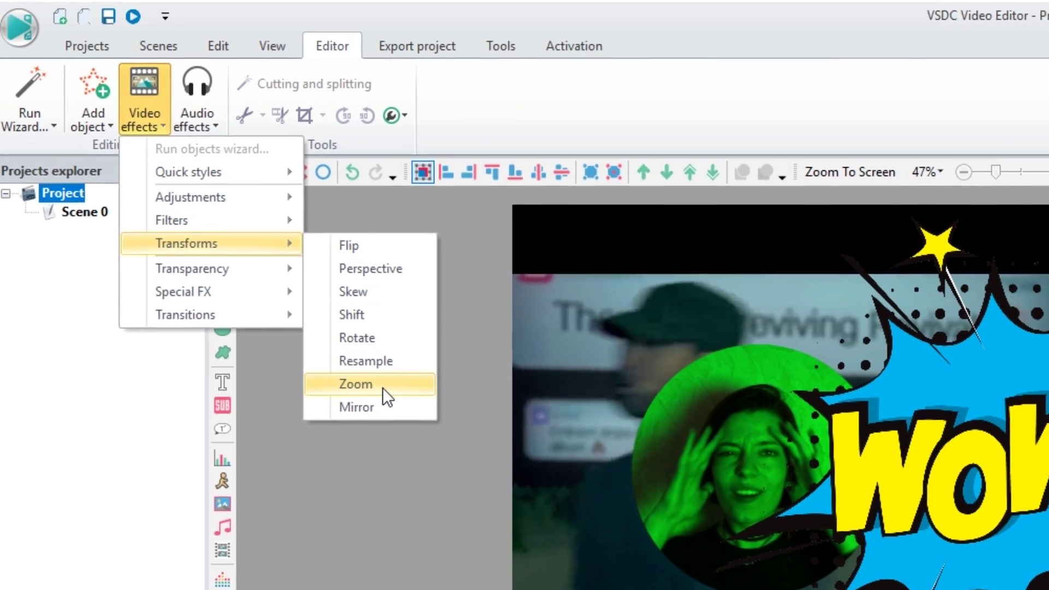
click(377, 398)
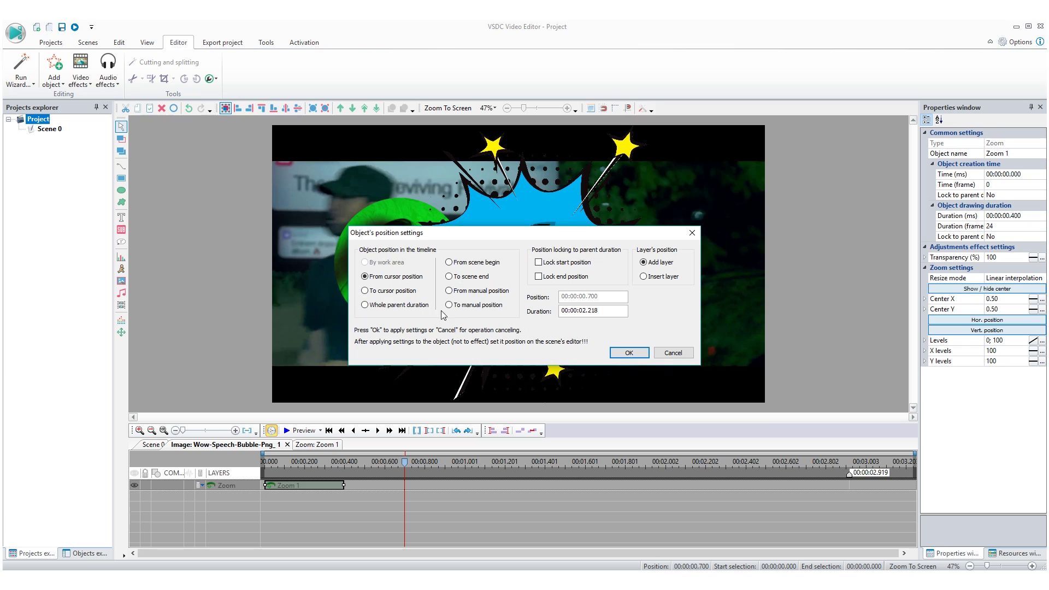
click(615, 356)
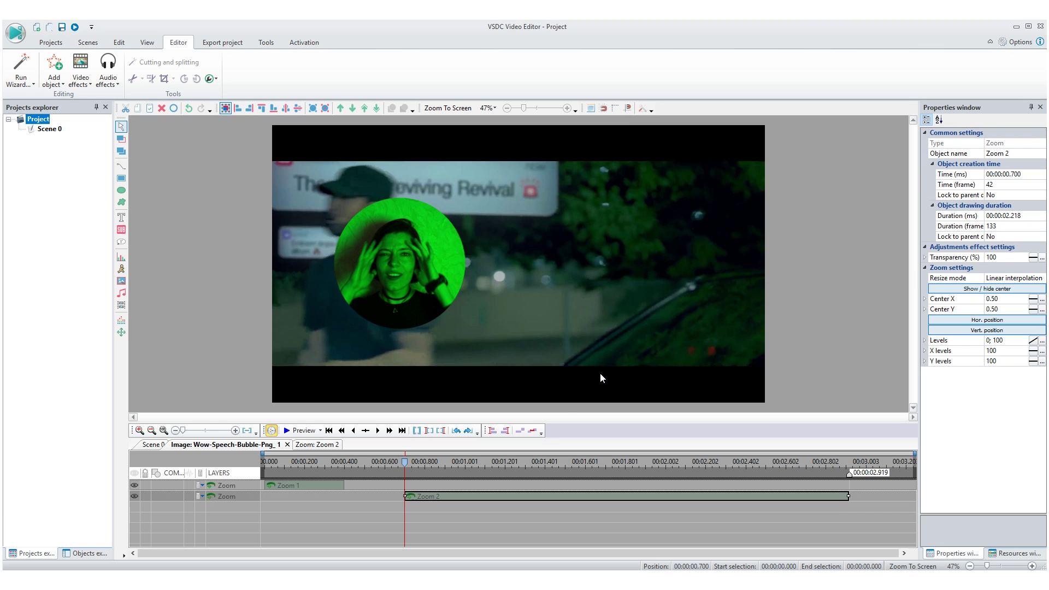
Start the second Zoom effect at 00:00:00.400 and make its Levels change linearly from 100 to 0
drag(447, 506, 394, 508)
drag(798, 496, 838, 504)
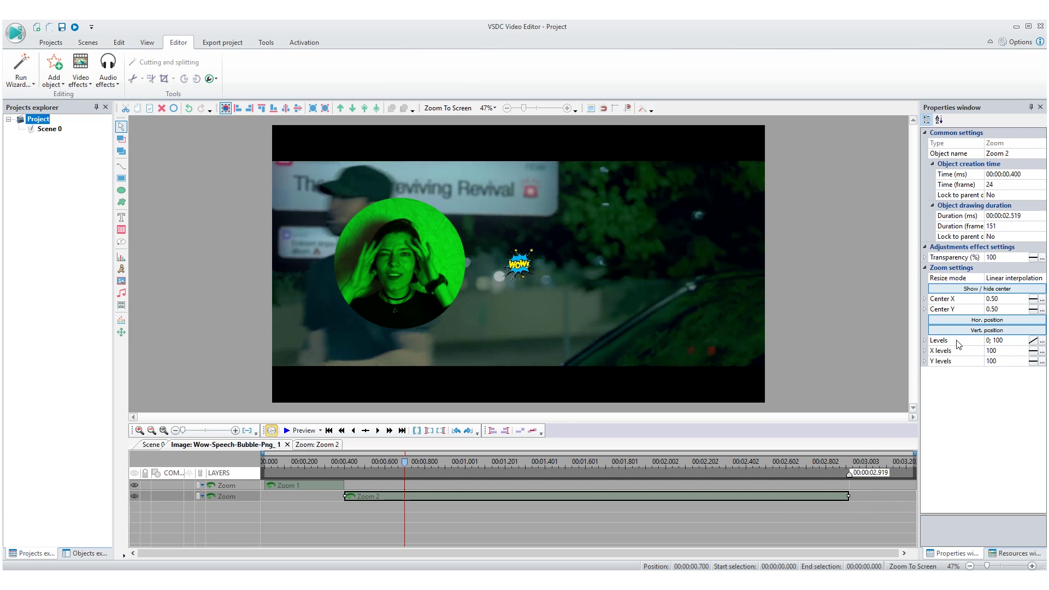
click(987, 341)
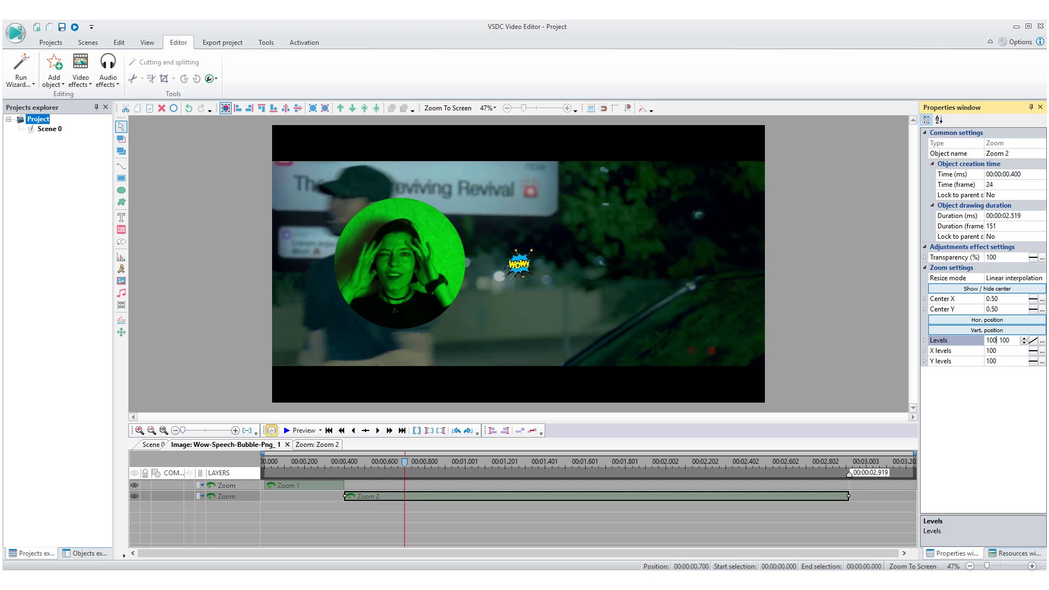
text(100)
key(Return)
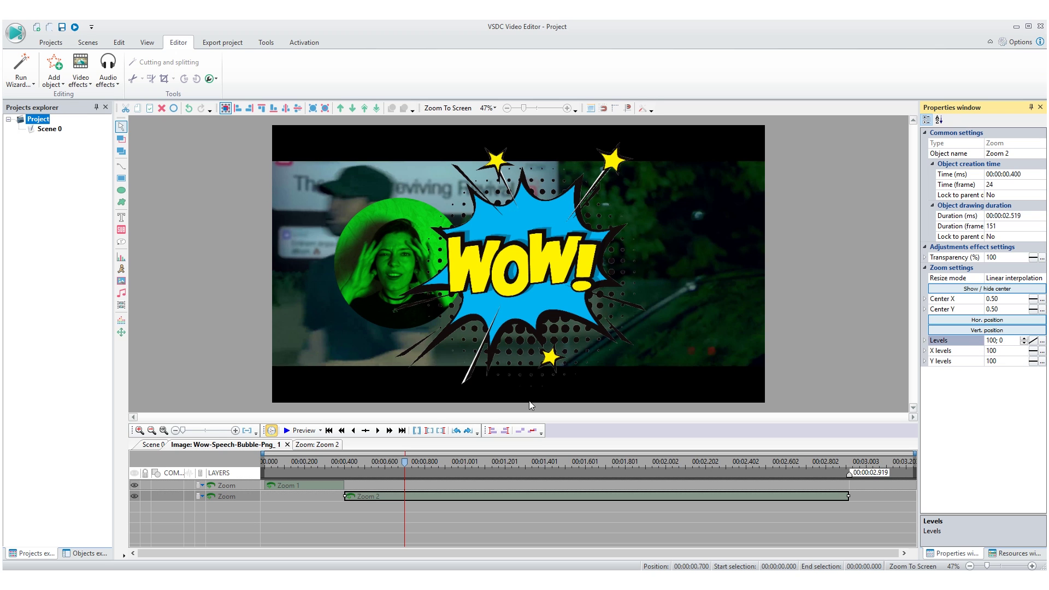
click(174, 444)
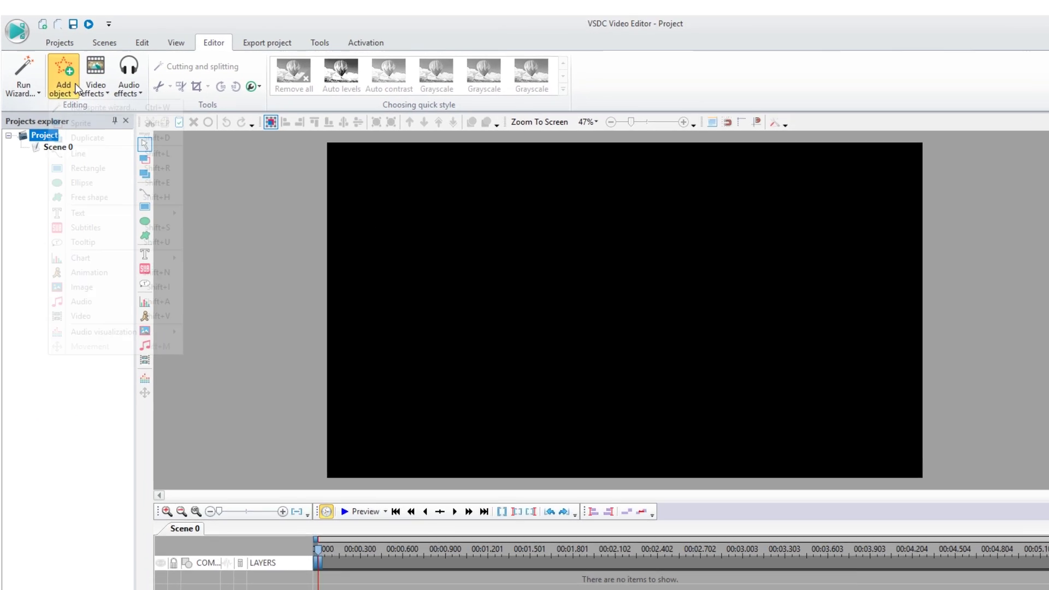
Add the video Eminem - Fall.mp4 to the empty scene on a new layer, starting from the cursor position
click(54, 76)
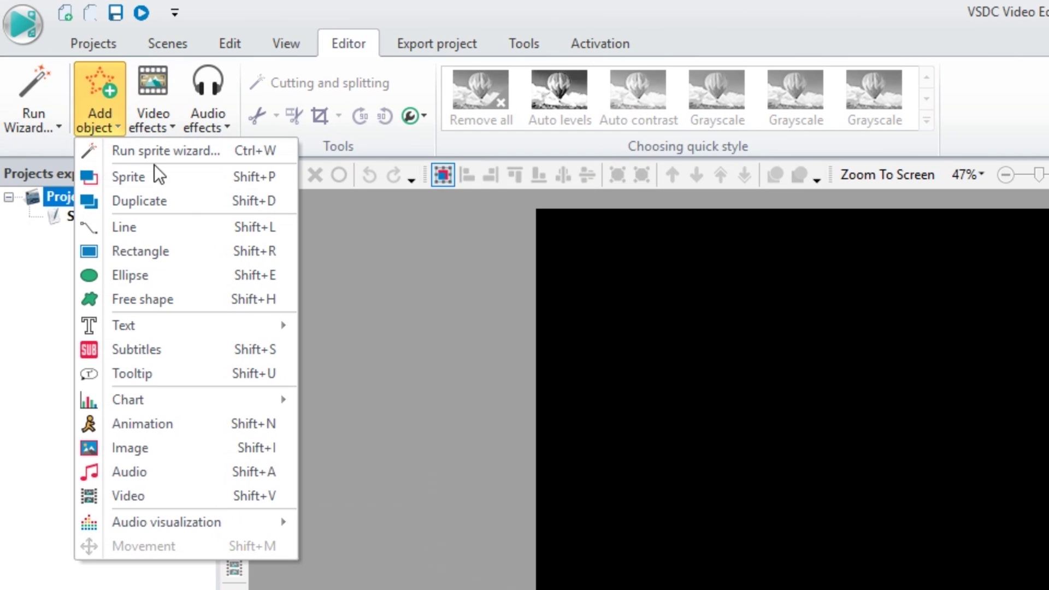
click(288, 489)
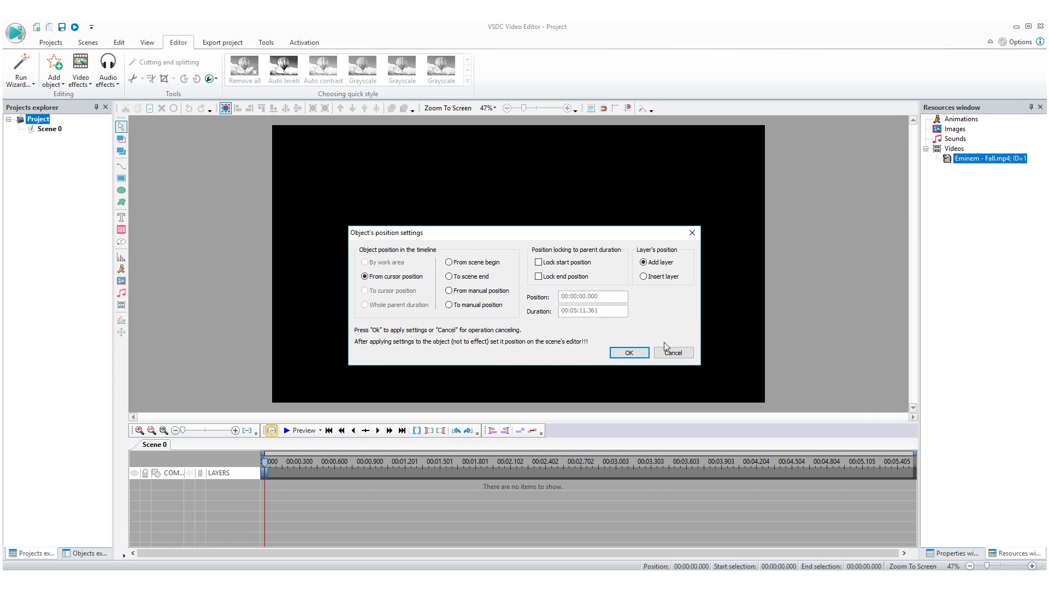
click(629, 353)
Cut away the unwanted parts of the Eminem - Fall clip, keeping a fragment about 8.6 seconds long at the timeline's start
click(368, 470)
drag(368, 470, 410, 463)
key(ctrl+k)
key(Delete)
click(284, 466)
click(340, 514)
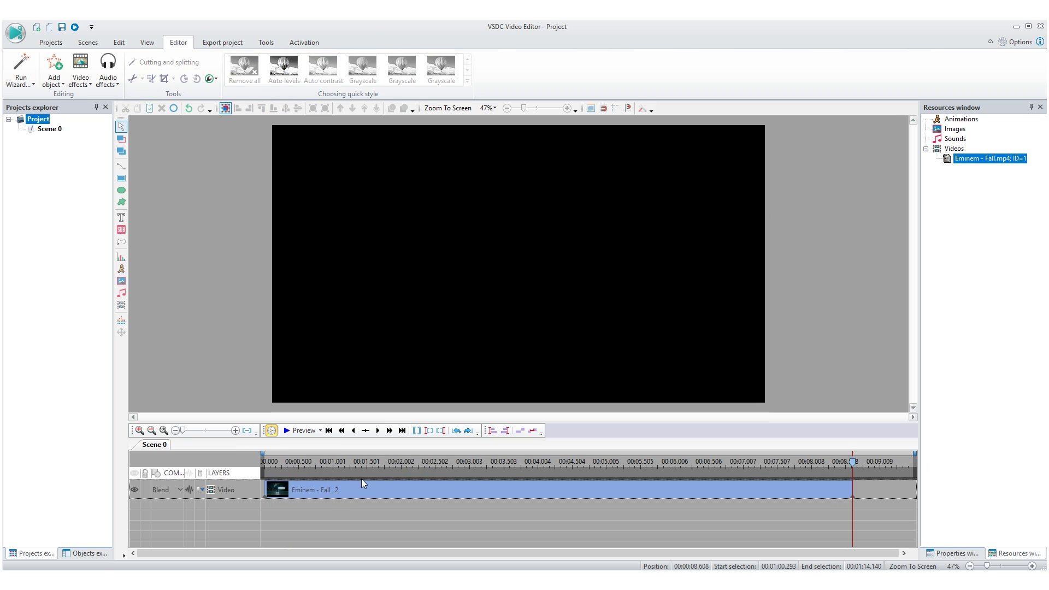
Add a Zoom transform inside the Eminem - Fall video on a new layer, accepting the default position settings
click(411, 490)
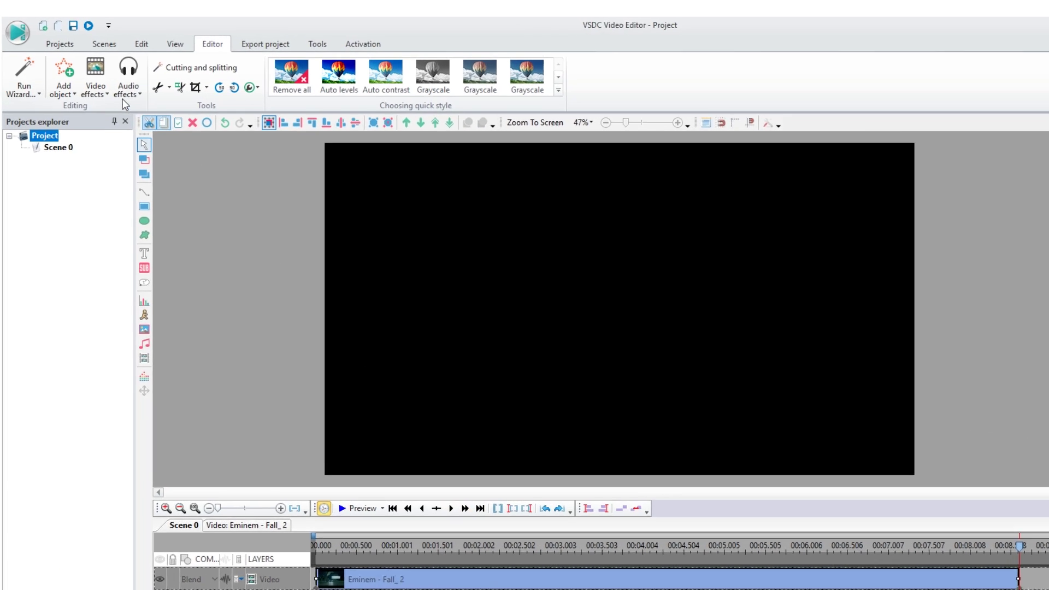
click(81, 77)
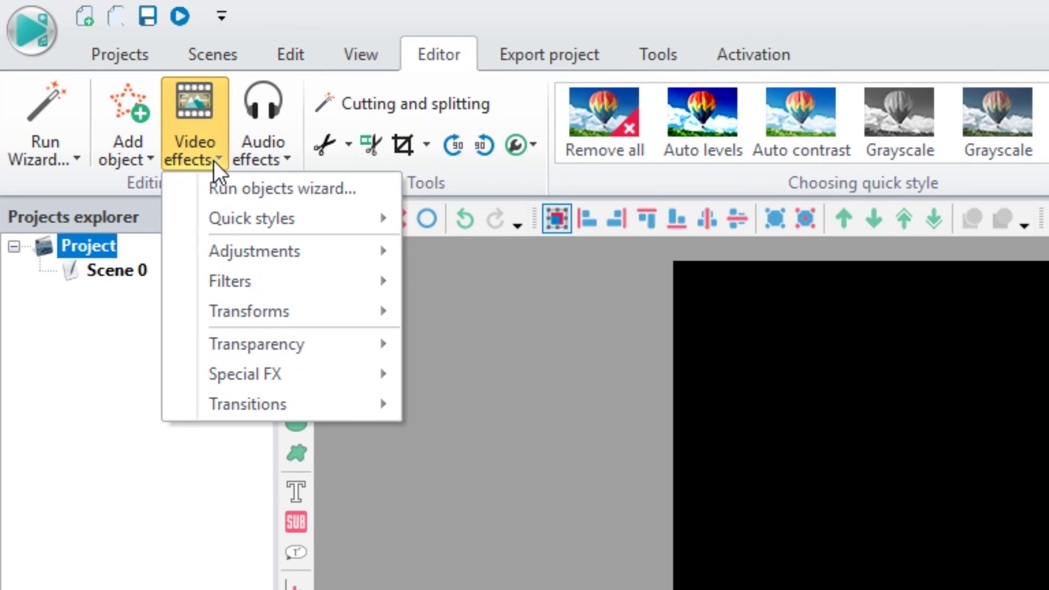
mouse_move(314, 313)
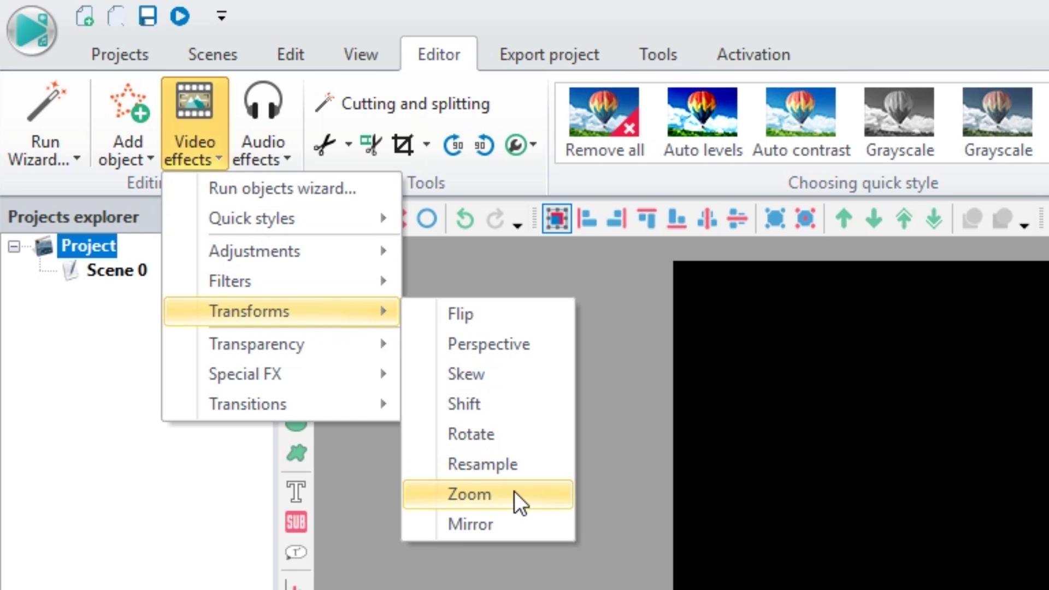
click(515, 494)
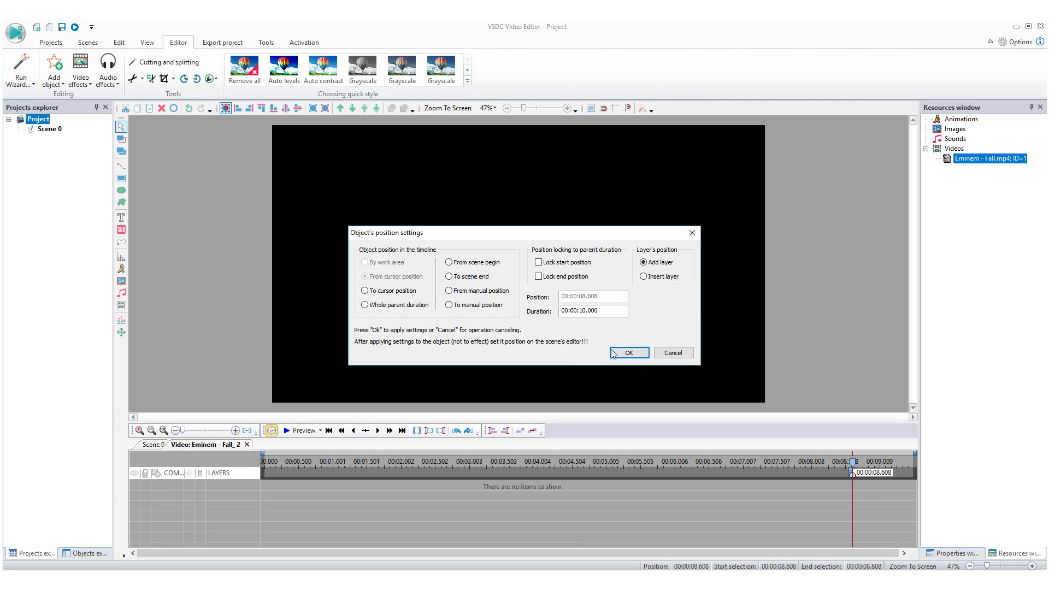
click(629, 353)
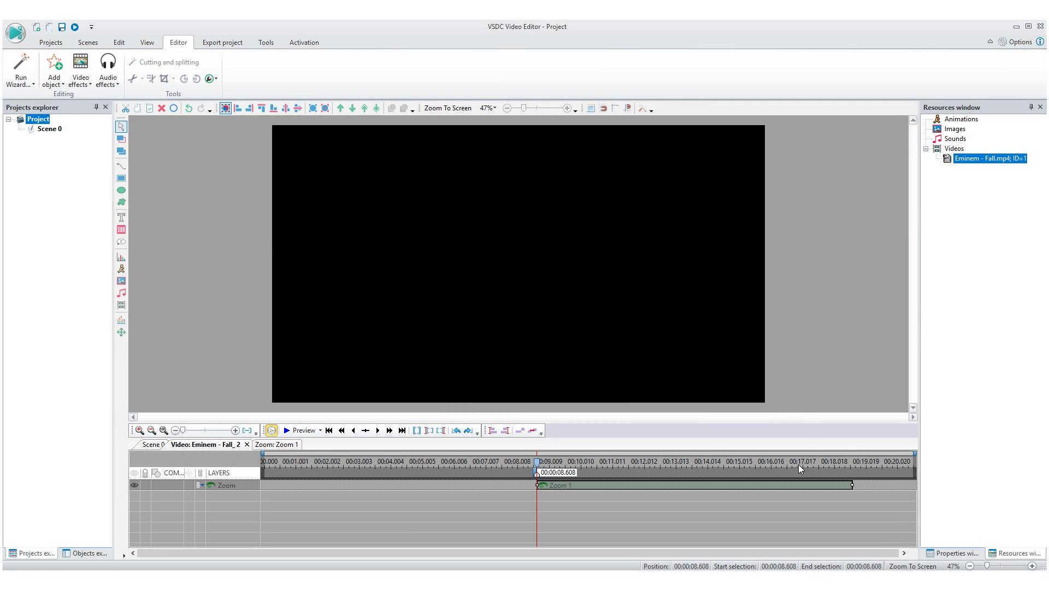
Make the Zoom effect's Levels change linearly from 100 to 300
click(971, 554)
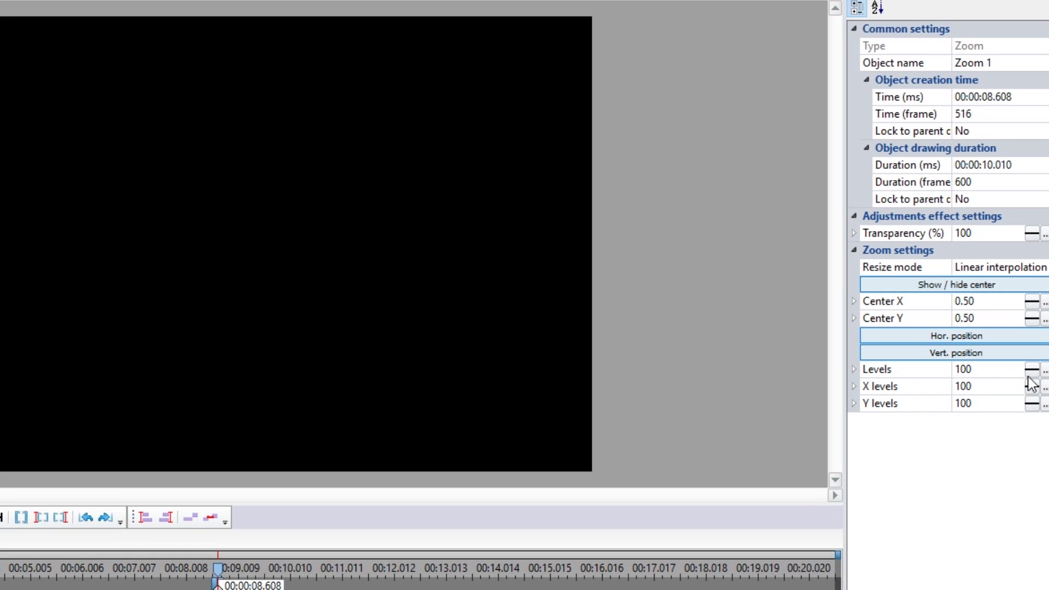
click(1038, 369)
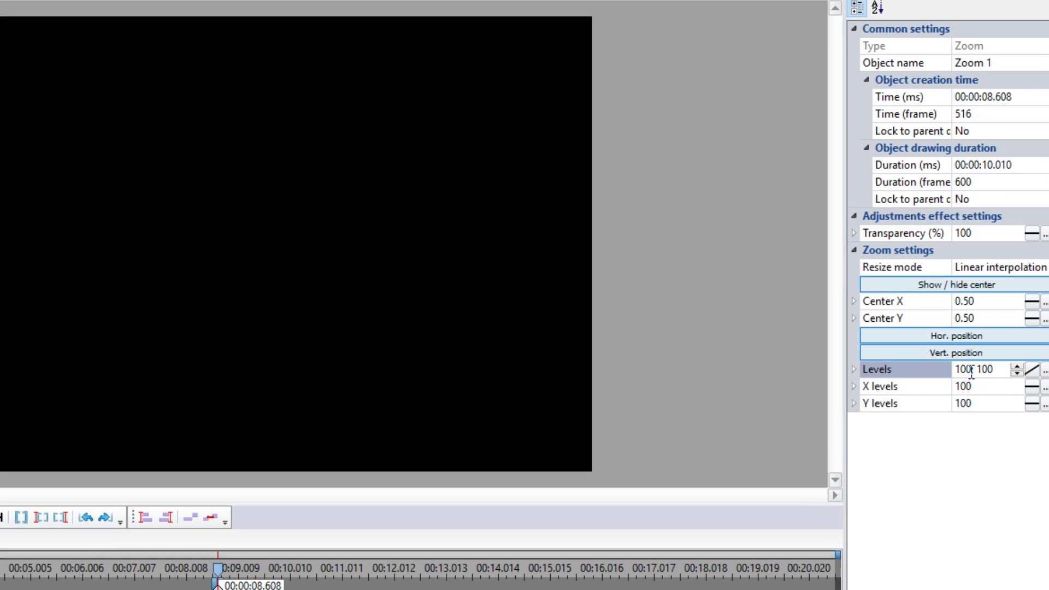
drag(999, 371, 987, 376)
Shorten the Zoom effect's drawing duration to about one second and align its end with the clip's end at 00:00:08.608
click(989, 164)
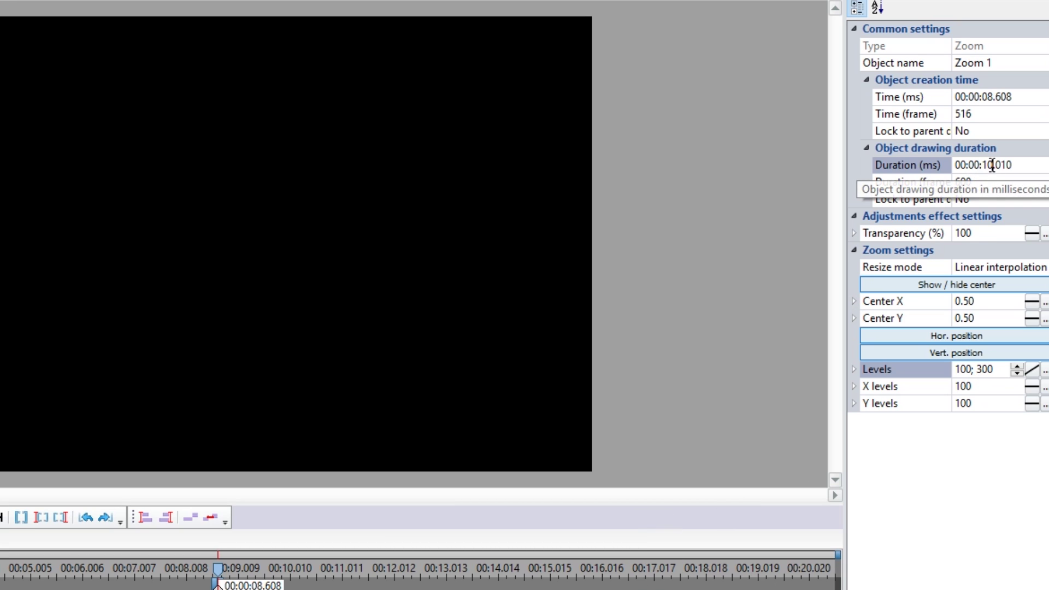
text(01)
key(Return)
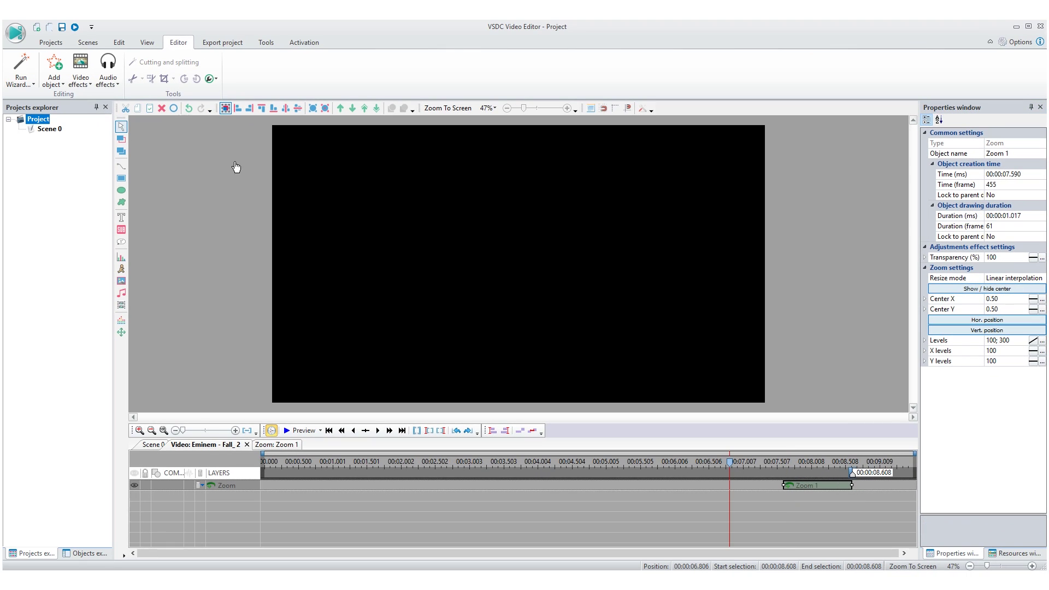
Add a Fade out transparency effect to the Eminem - Fall video, positioned to scene end with a duration of 00:00:01.001
click(81, 75)
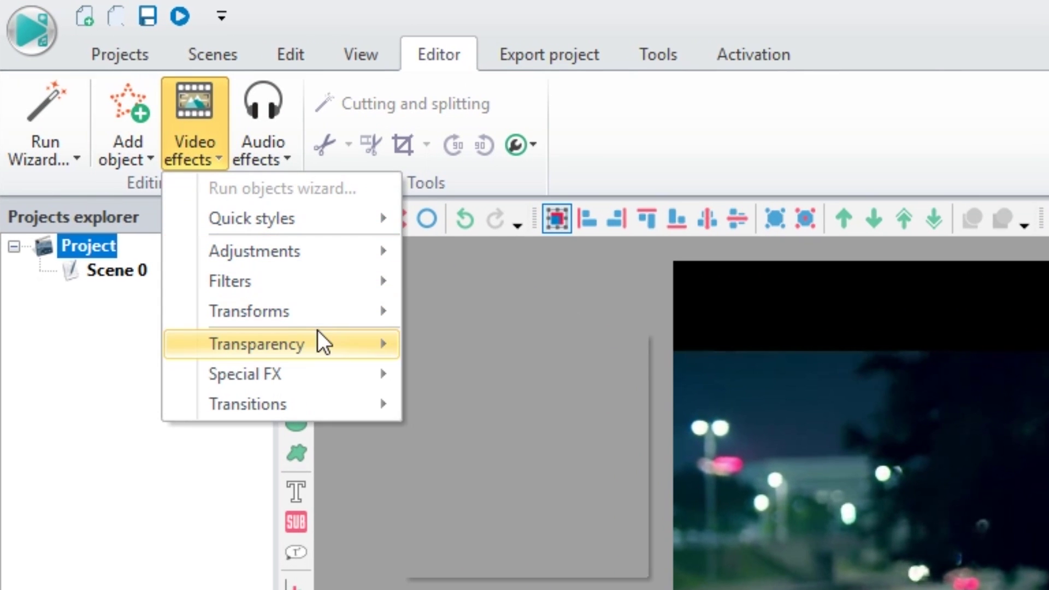
mouse_move(317, 344)
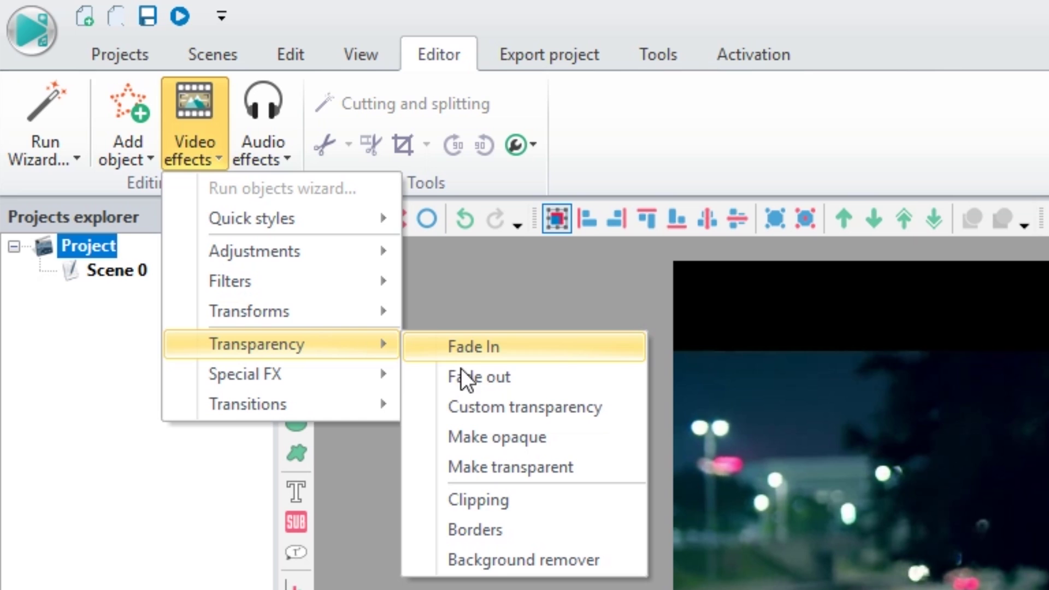
click(491, 383)
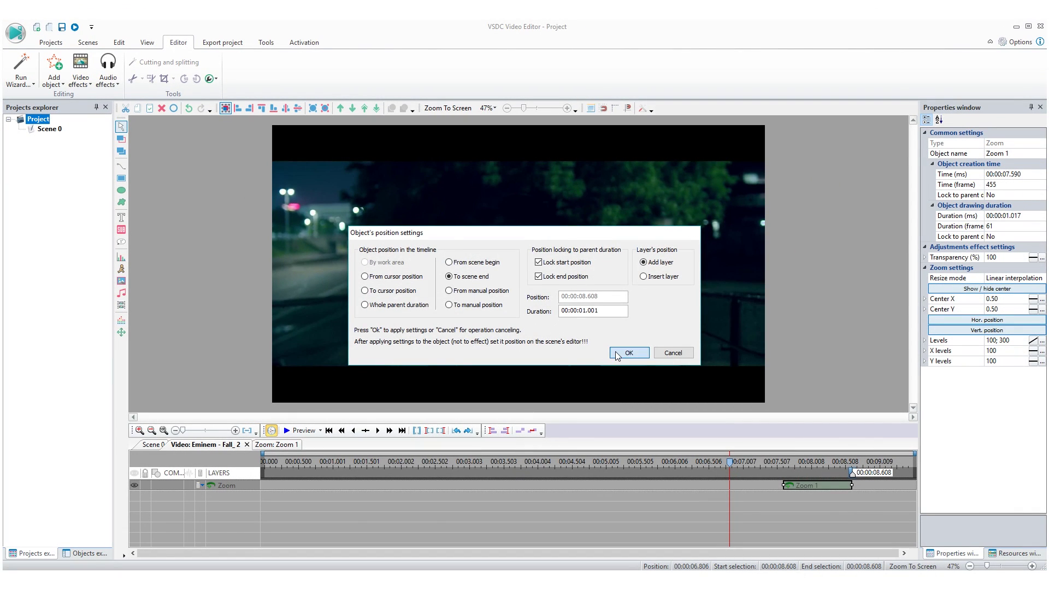
click(618, 355)
click(811, 502)
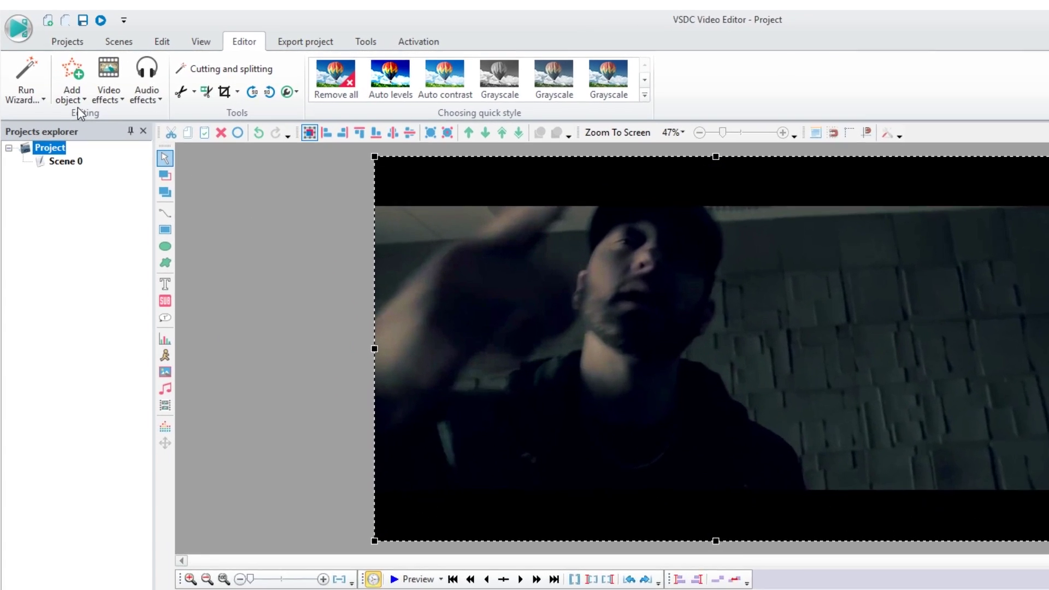
Add the reaction videos 1-red, 2-green and 3-blue2 on separate new layers, starting at 00:00:07.524
click(54, 73)
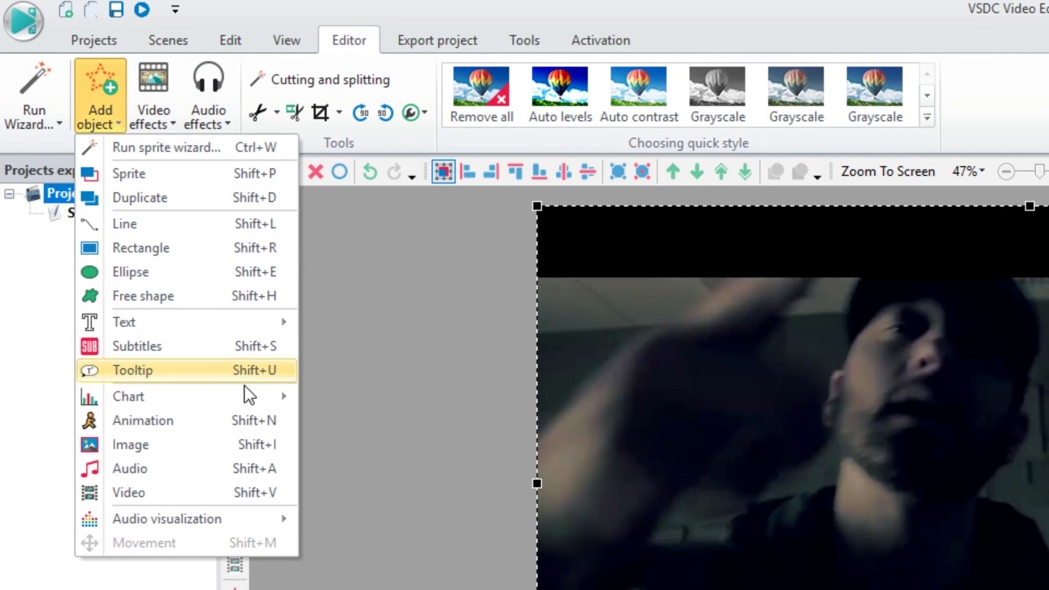
click(278, 491)
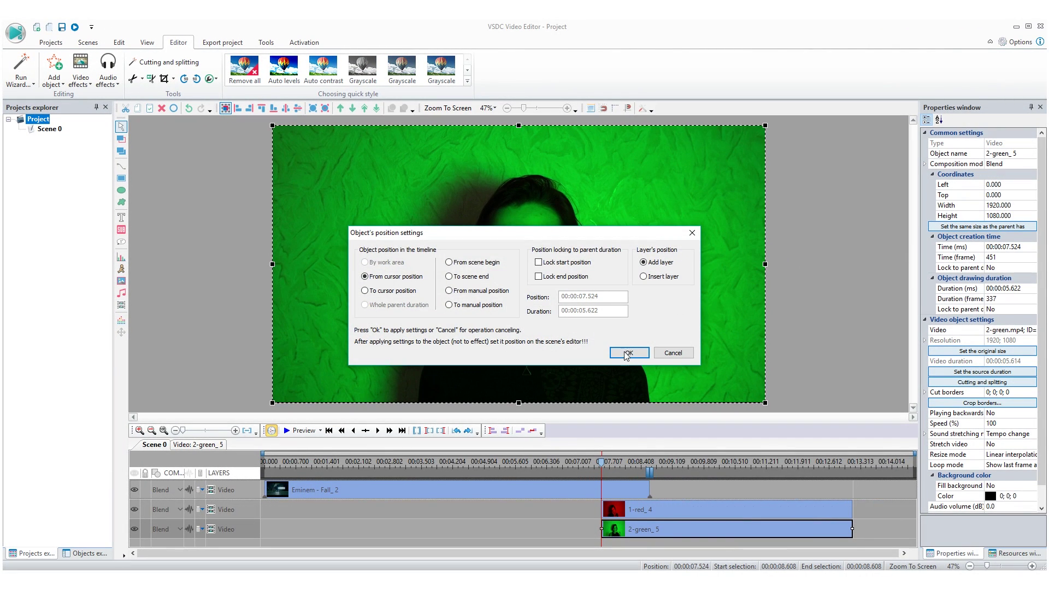
click(627, 355)
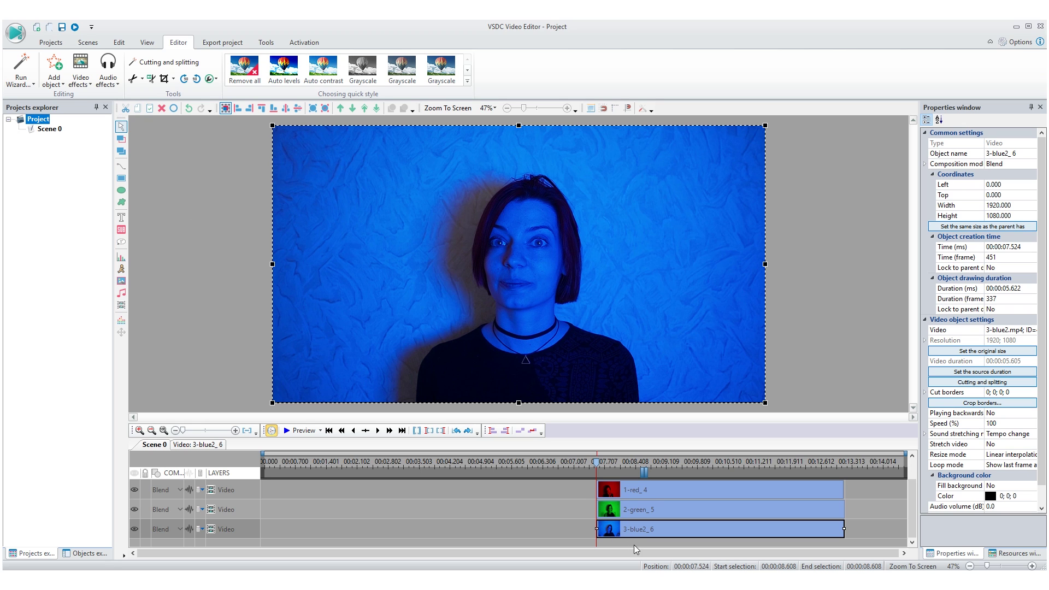
Draw a rectangle about 762 by 793 over the woman inside the 3-blue2 video, lasting from the clip's start
double_click(642, 538)
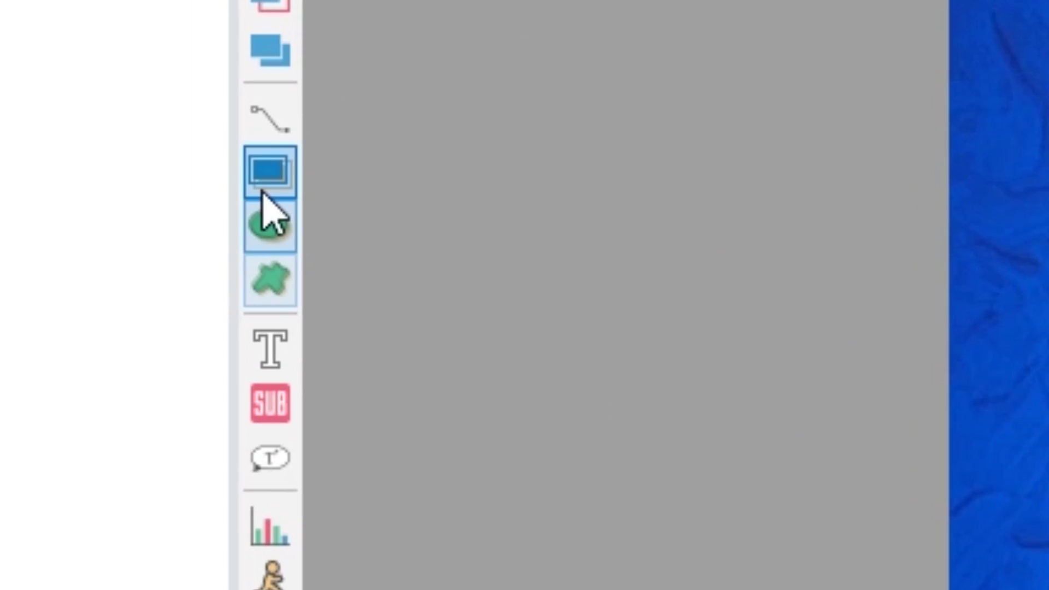
click(121, 179)
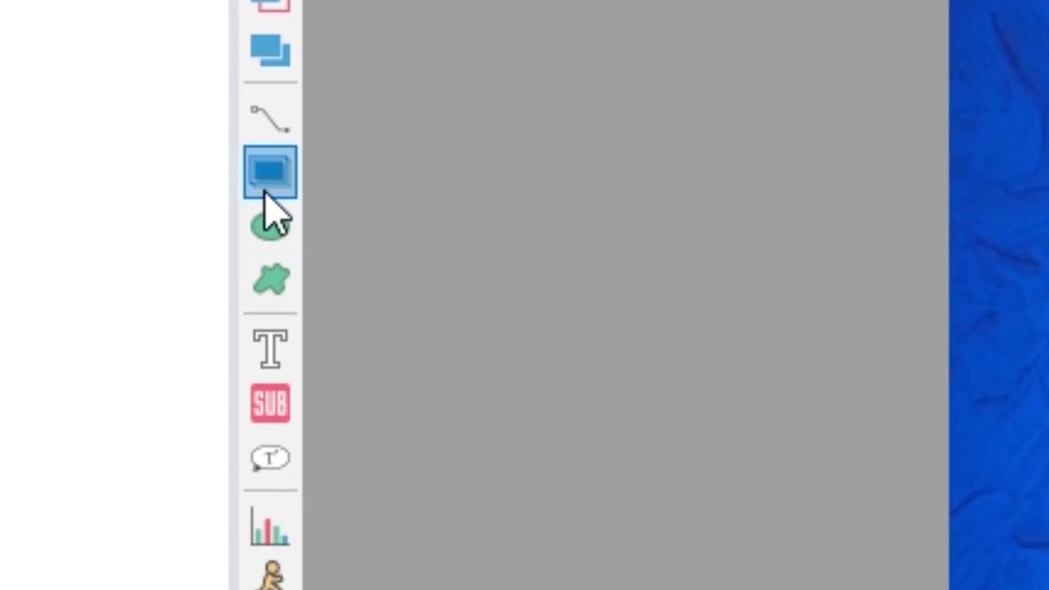
click(677, 290)
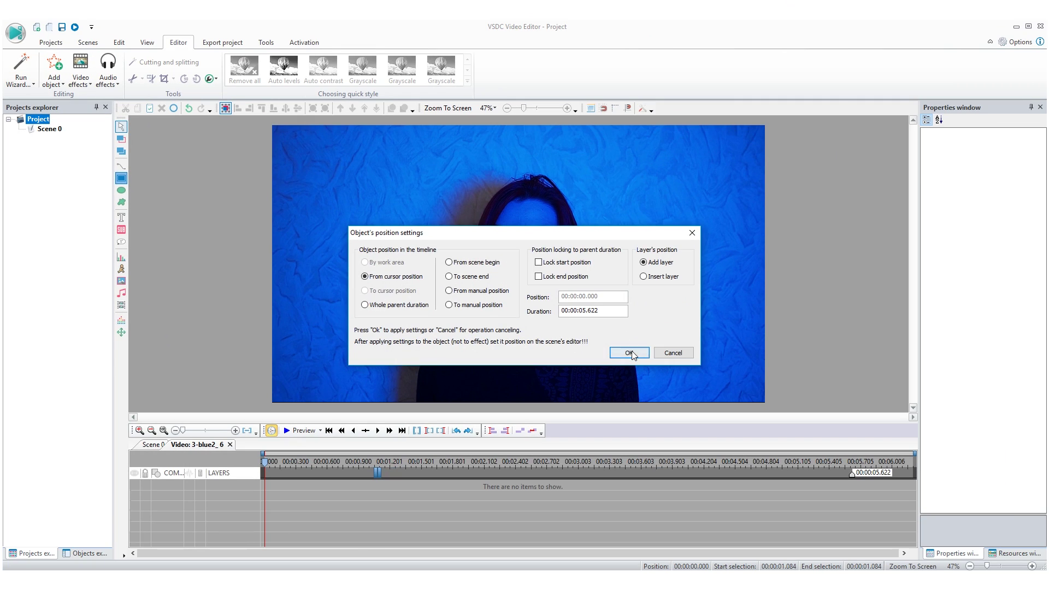
click(629, 353)
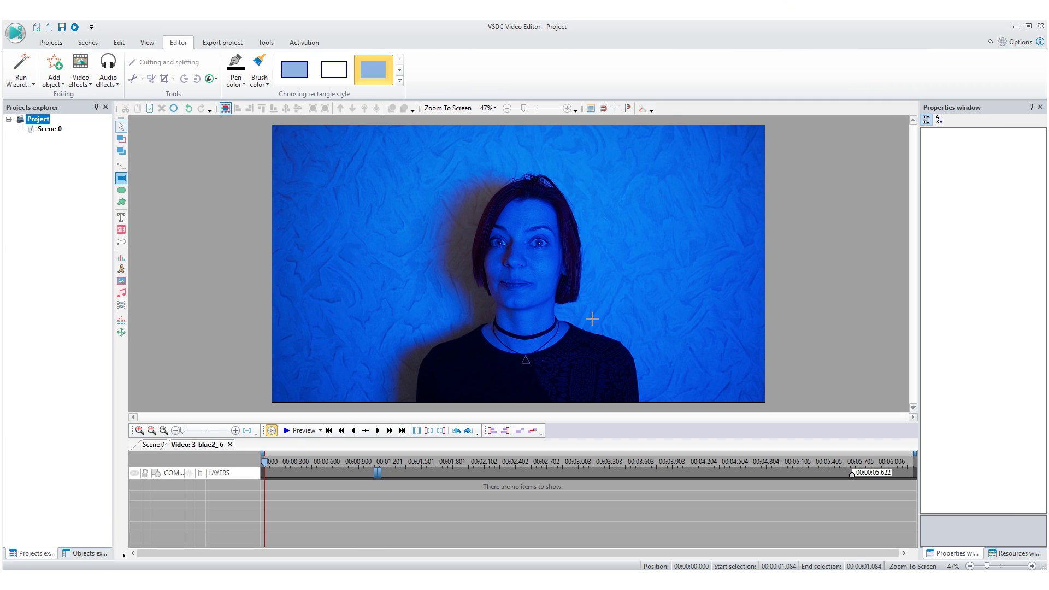
drag(477, 217, 622, 362)
Fill the rectangle with solid black and stretch it to the full frame height of about 1081
click(1032, 404)
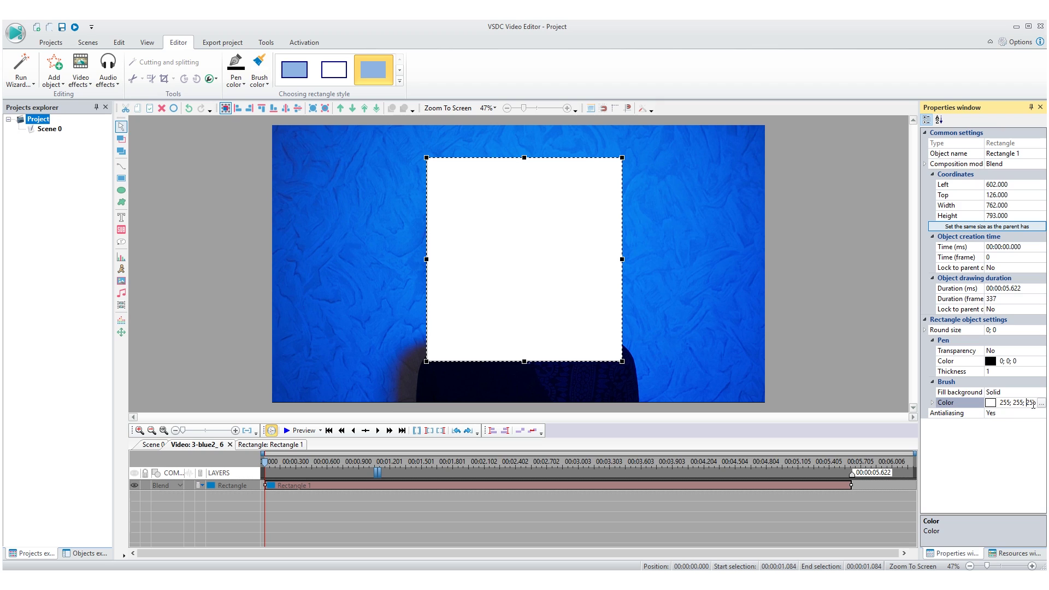
click(1041, 404)
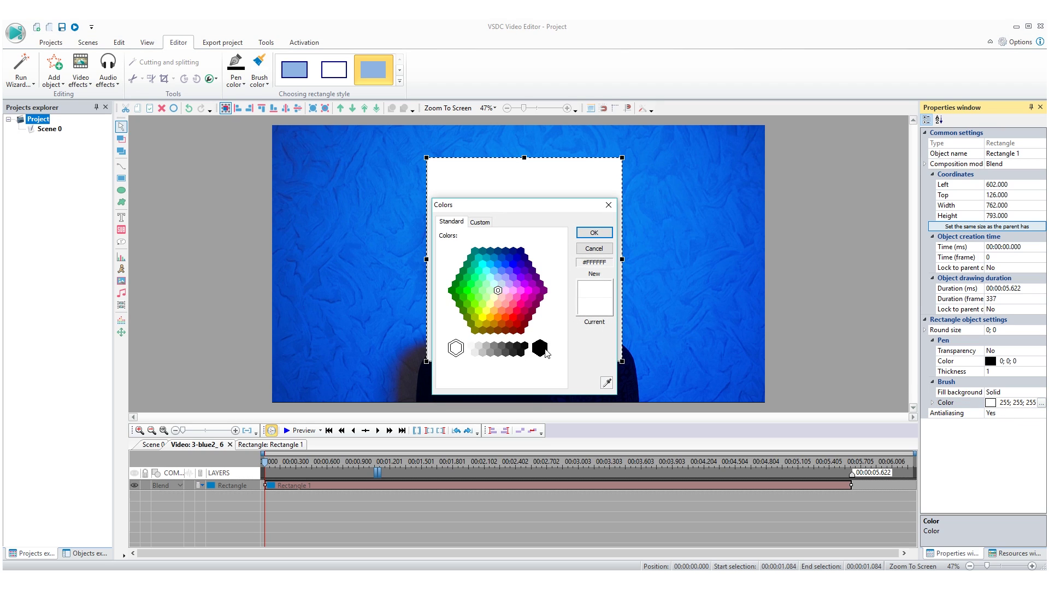
click(594, 233)
drag(591, 250, 528, 376)
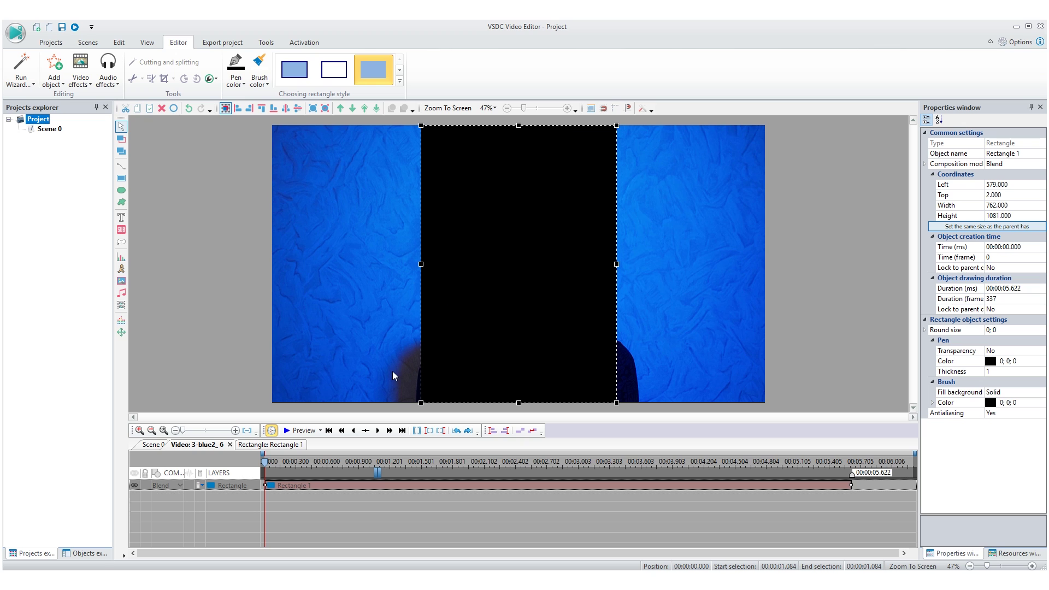
Set the rectangle's composition mode to Inverted mask, narrow it to about 648, and shift the blue video into the frame's right third
click(172, 487)
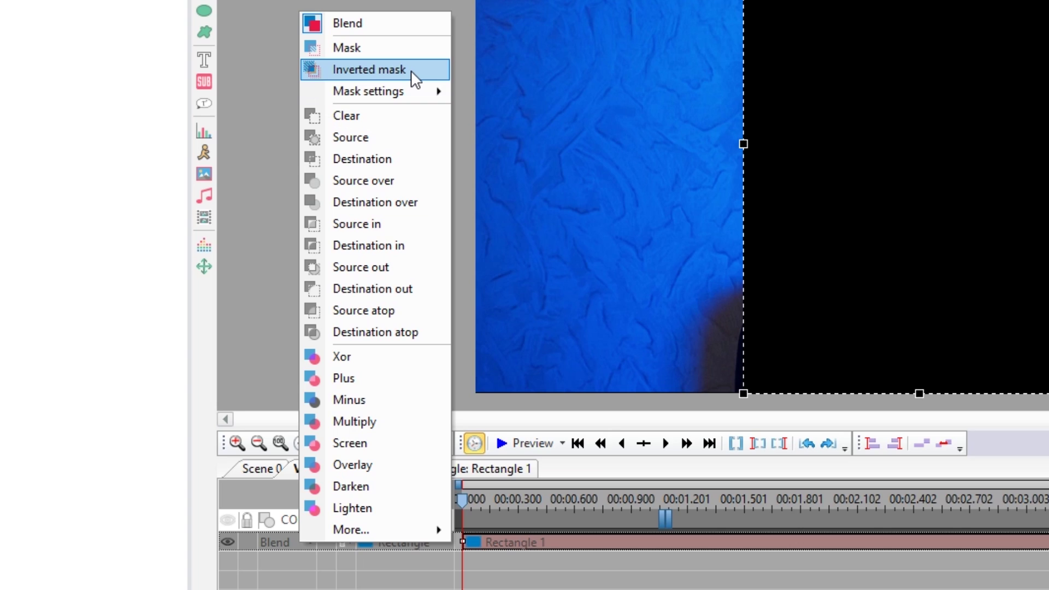
click(412, 71)
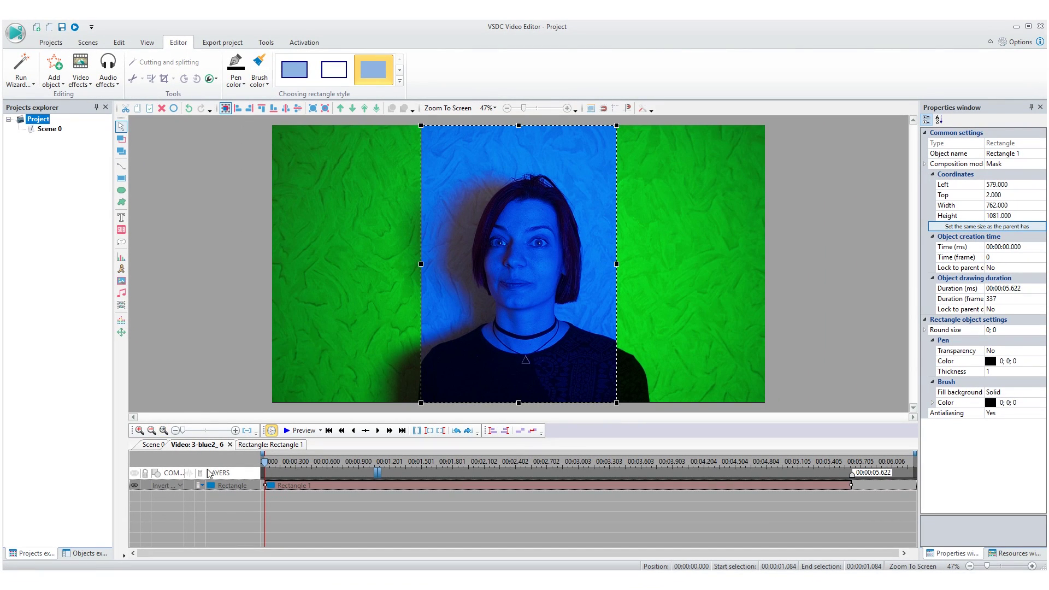
click(160, 446)
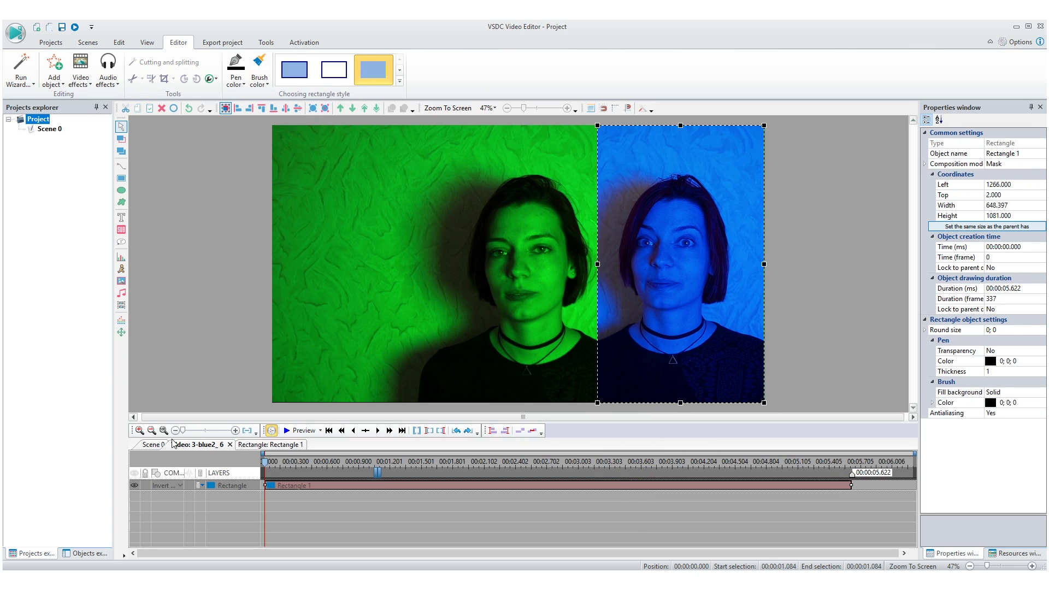
click(164, 445)
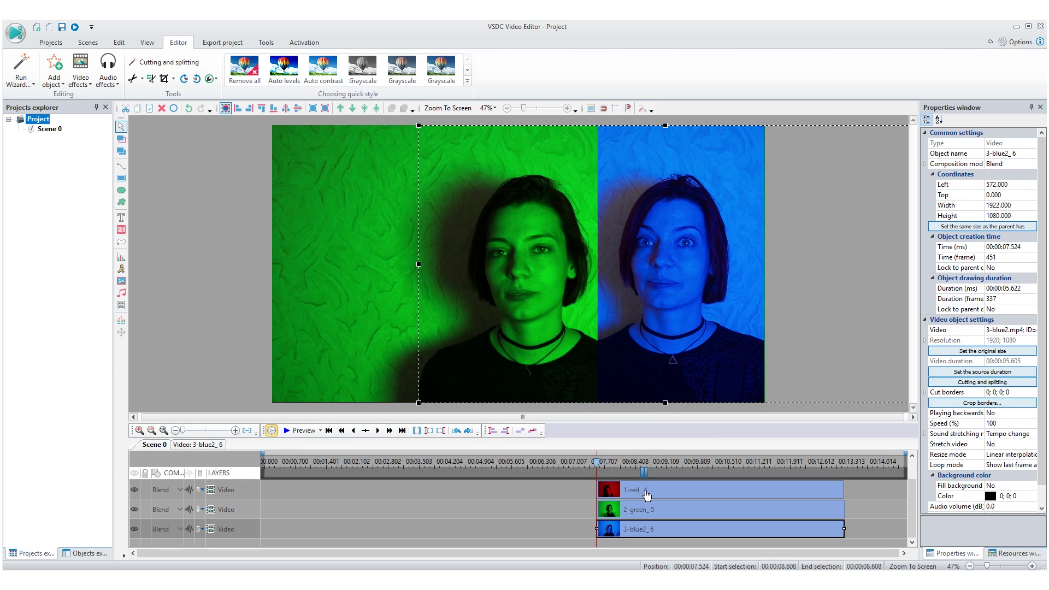
Draw a rectangle inside the 2-green video and set its composition mode to Inverted mask
double_click(645, 509)
click(122, 178)
click(628, 354)
drag(359, 167, 533, 331)
click(180, 486)
click(219, 235)
Stretch the green video's mask rectangle to the full frame height so it covers the middle third of the frame
drag(533, 248, 599, 244)
drag(480, 166, 482, 123)
drag(359, 227, 435, 232)
drag(530, 374, 362, 402)
click(154, 444)
Shift the 1-red video to Left -634 and add a rectangle inside it with the Inverted mask composition mode
click(519, 405)
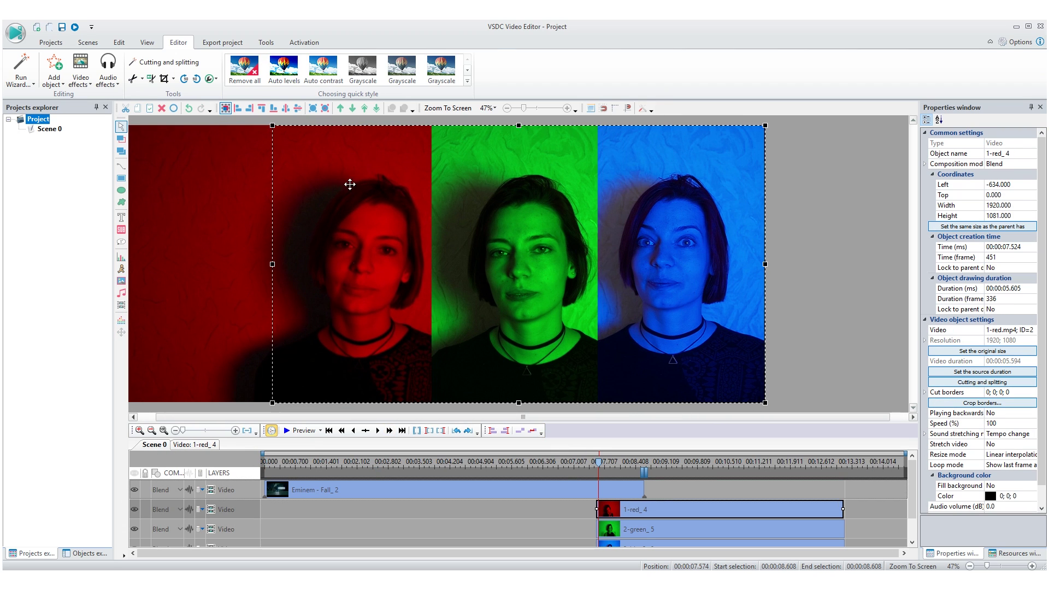
double_click(668, 511)
click(121, 179)
click(630, 353)
click(164, 486)
click(175, 224)
click(164, 485)
click(175, 218)
Stretch the red video's mask rectangle to the full frame height so it fills the left third of the frame
drag(220, 235, 273, 234)
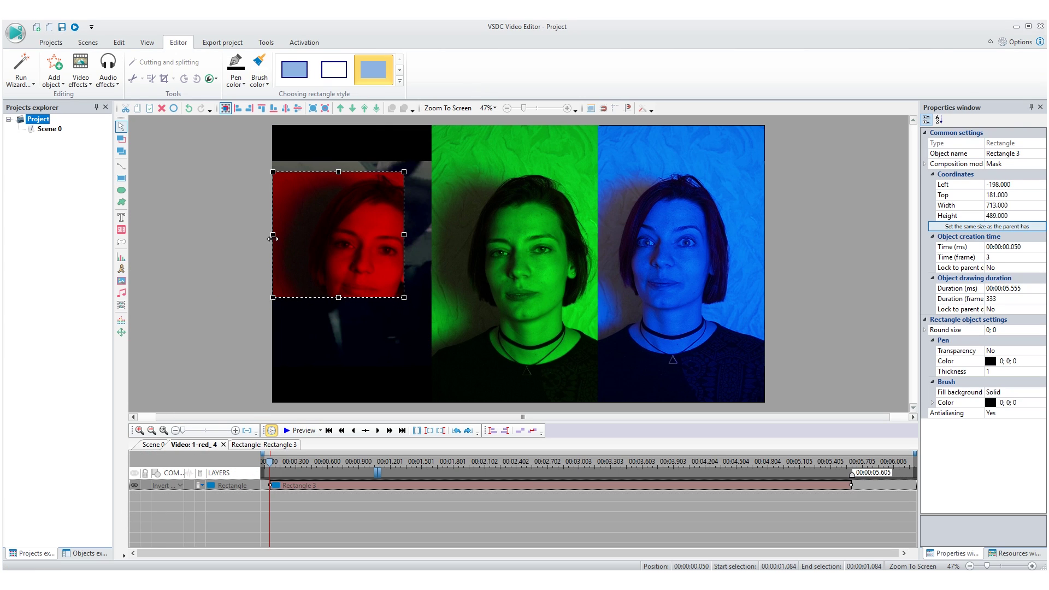
drag(404, 234, 445, 238)
drag(362, 174, 361, 126)
click(410, 375)
click(356, 300)
drag(356, 298, 439, 407)
click(155, 444)
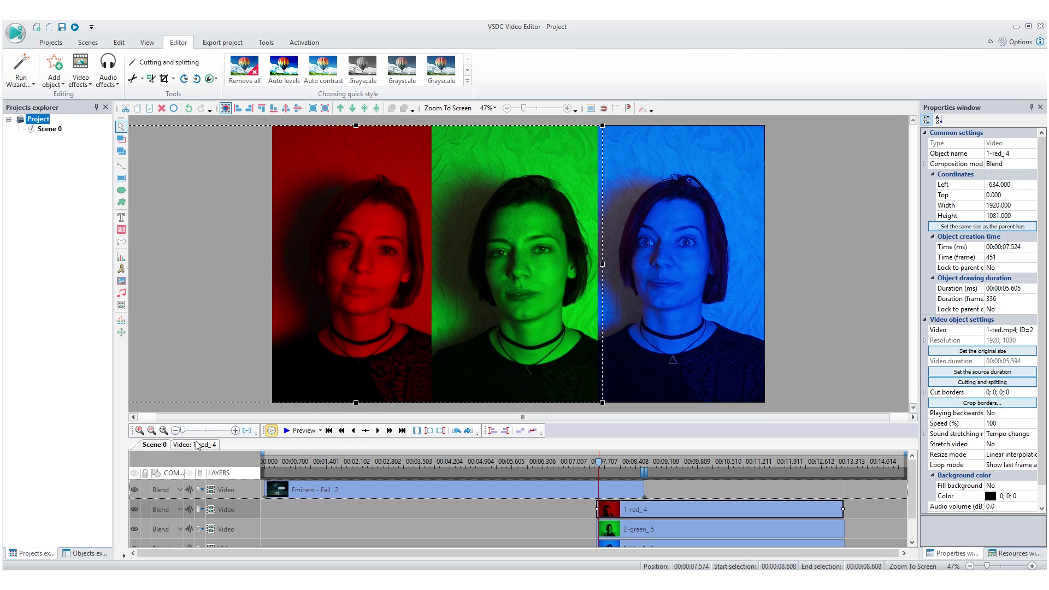